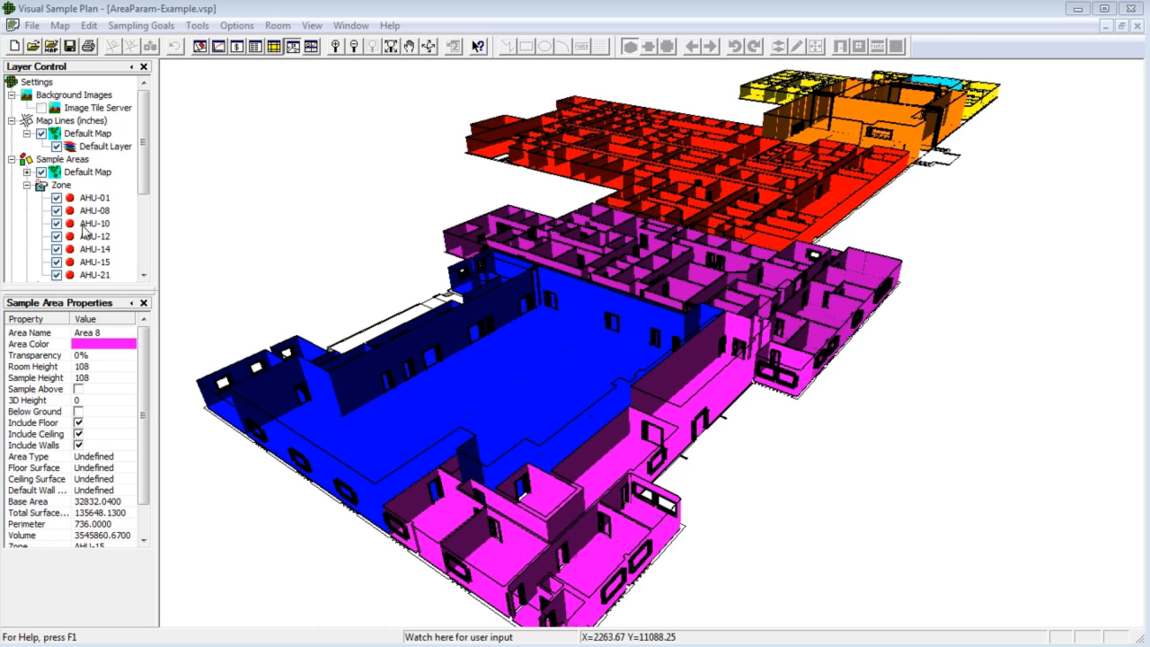
- Toggle the AHU-01 zone's visibility off and back on, then close the AreaParam-Example project
left_click(55, 197)
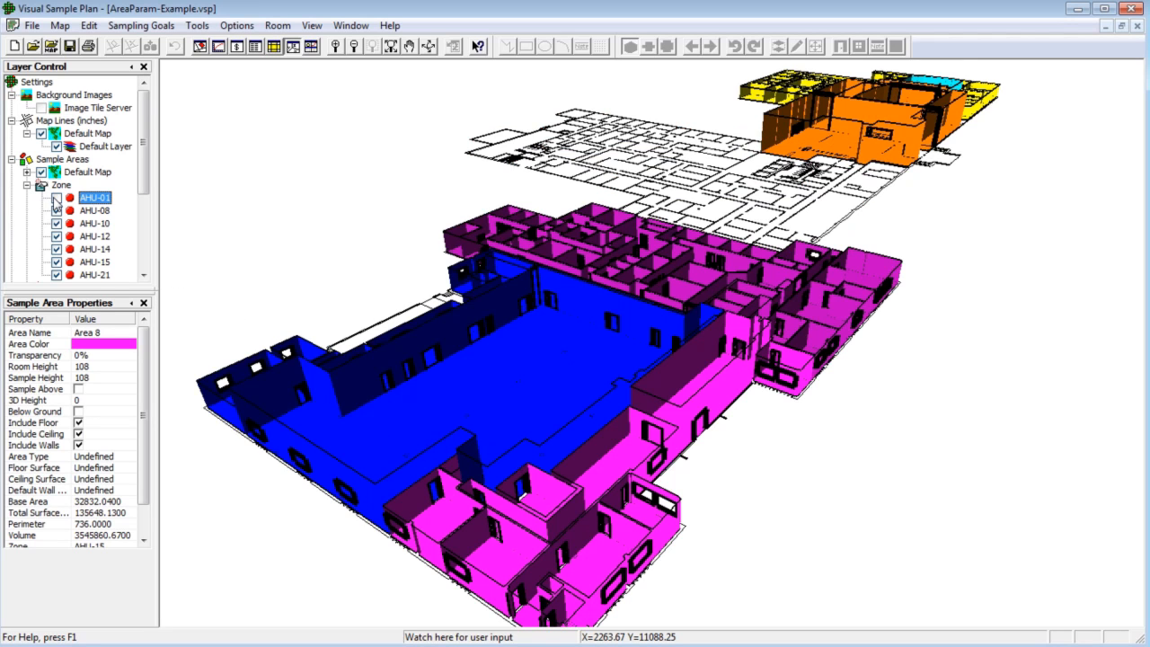
left_click(56, 197)
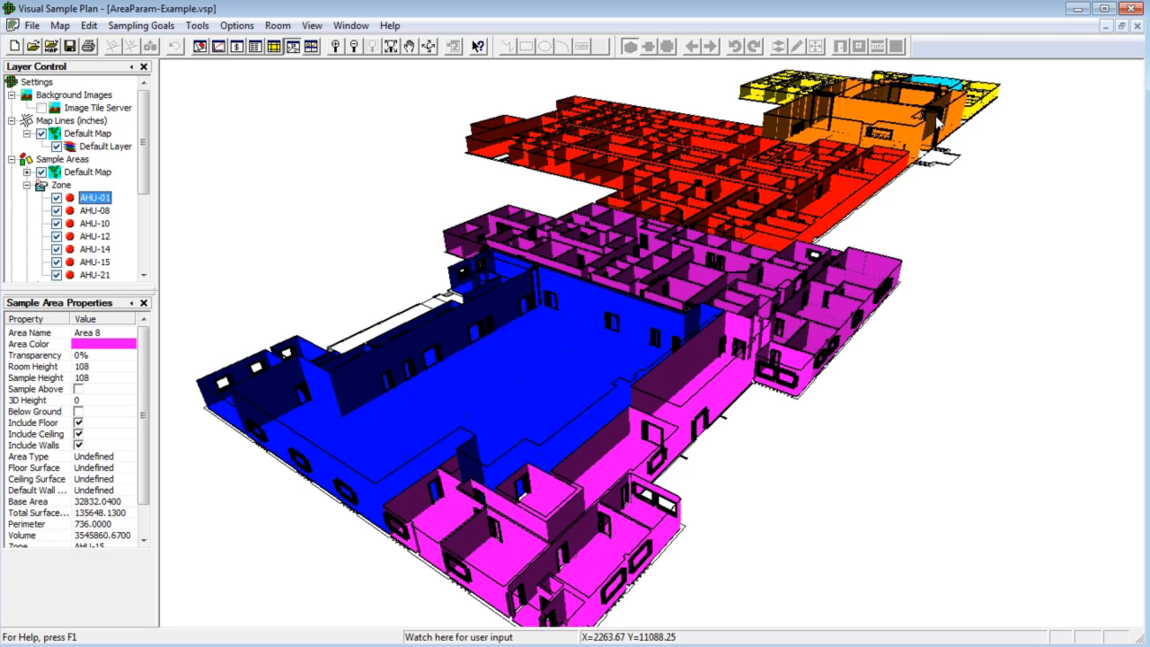
left_click(1136, 26)
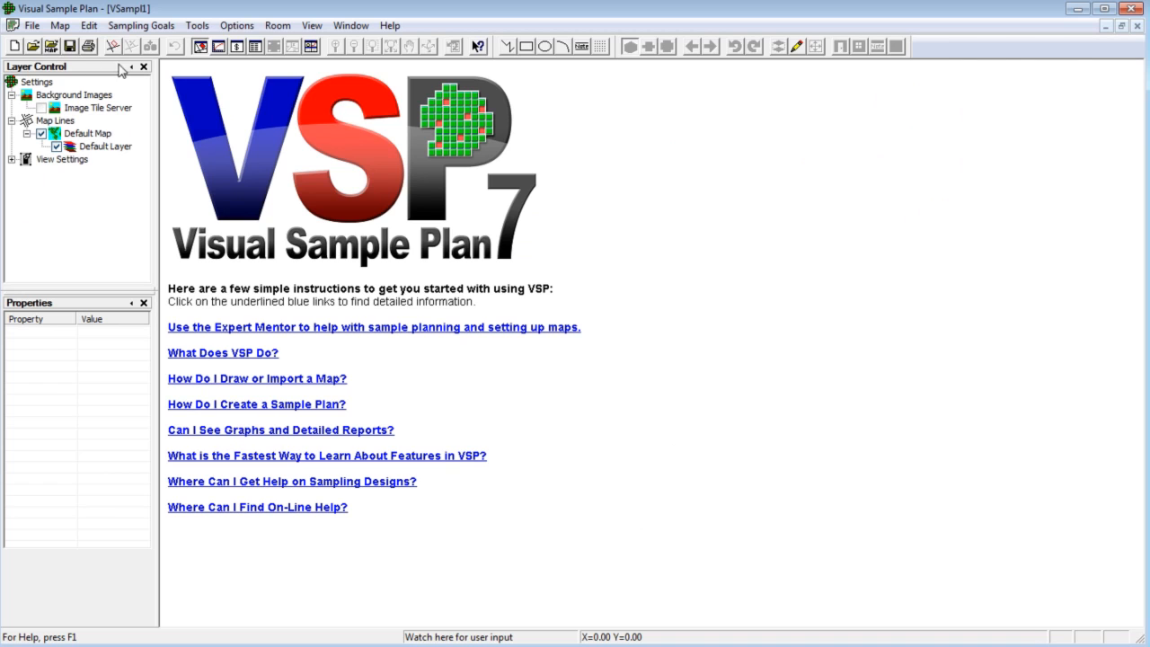
- Open the project file TwoFloorBuilding.VSP
left_click(34, 47)
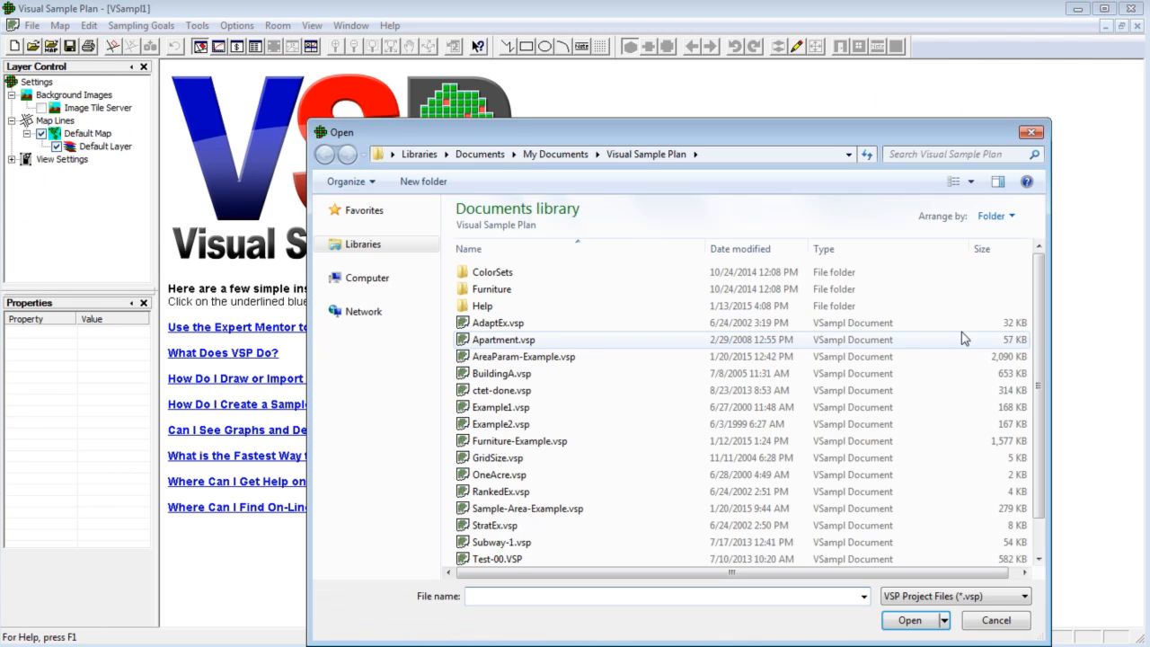
left_click_drag(1039, 380, 1039, 410)
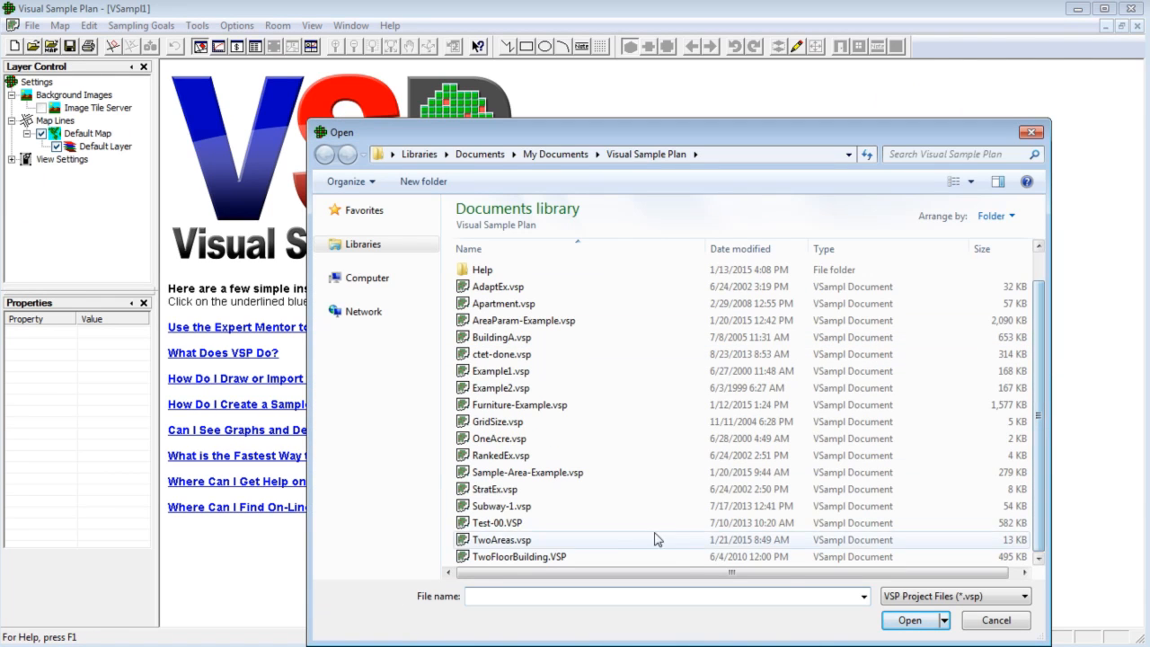
left_click(565, 558)
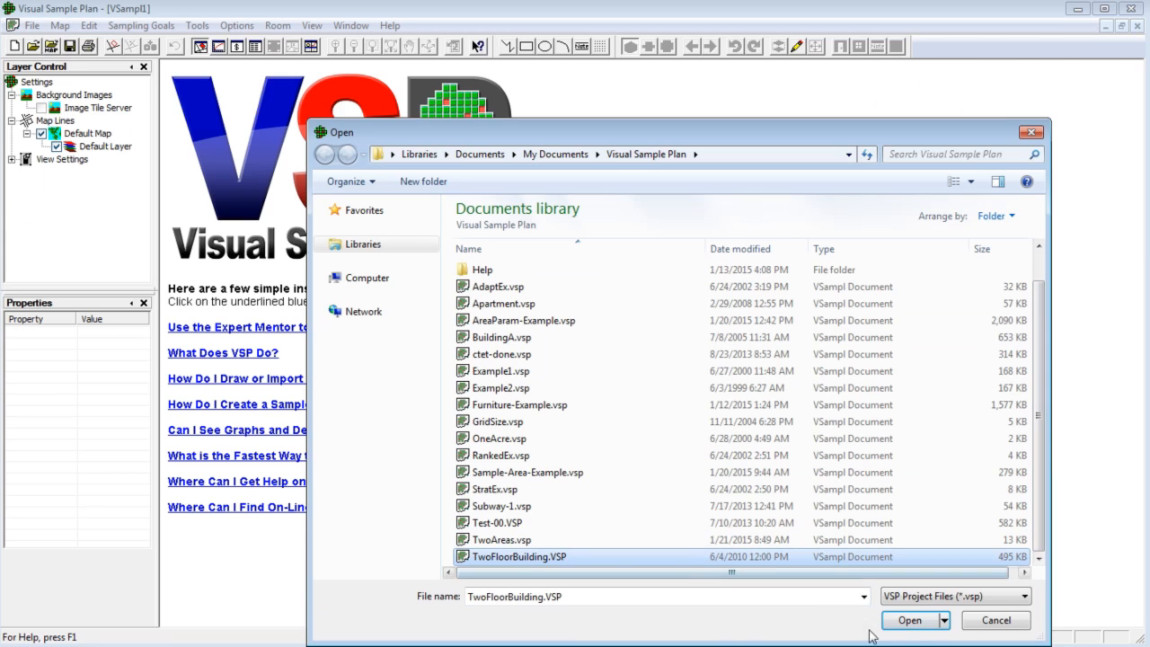
left_click(910, 620)
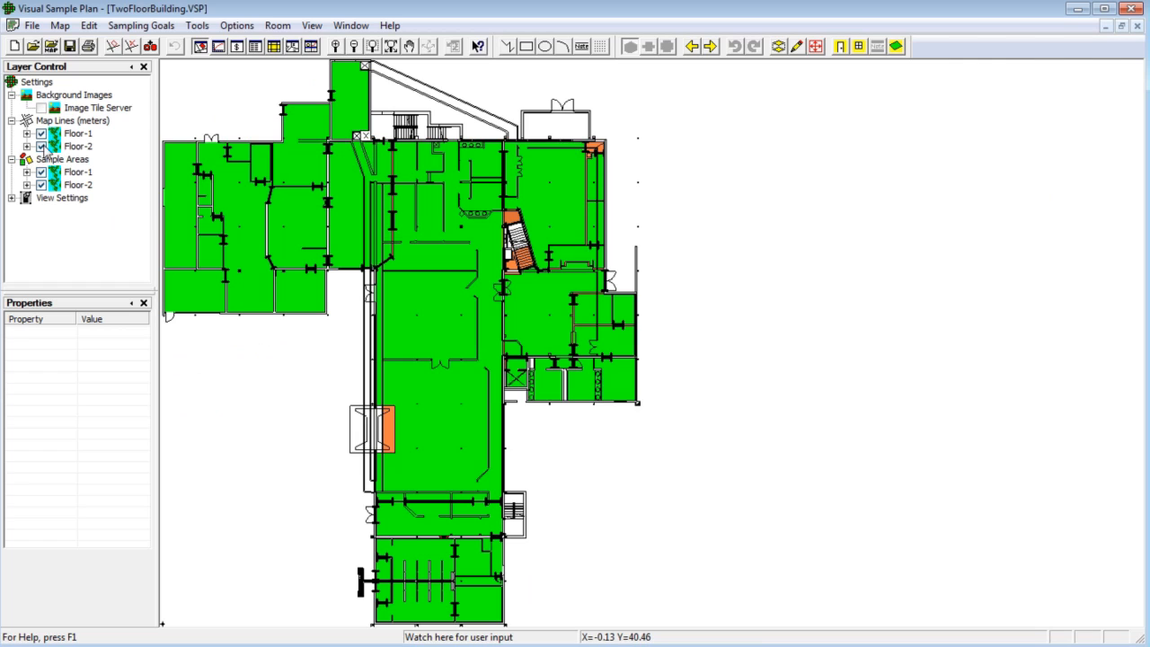
- Hide the Floor-1 map lines and sample areas, then remove all the Floor-2 sample areas
left_click(41, 134)
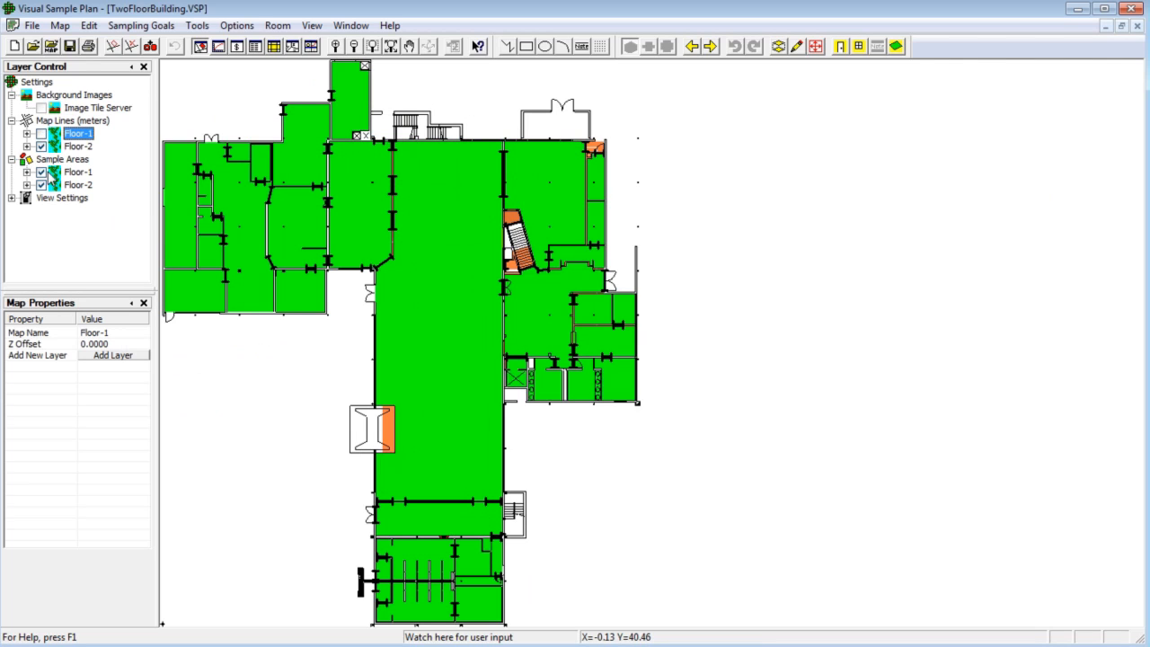
left_click(41, 172)
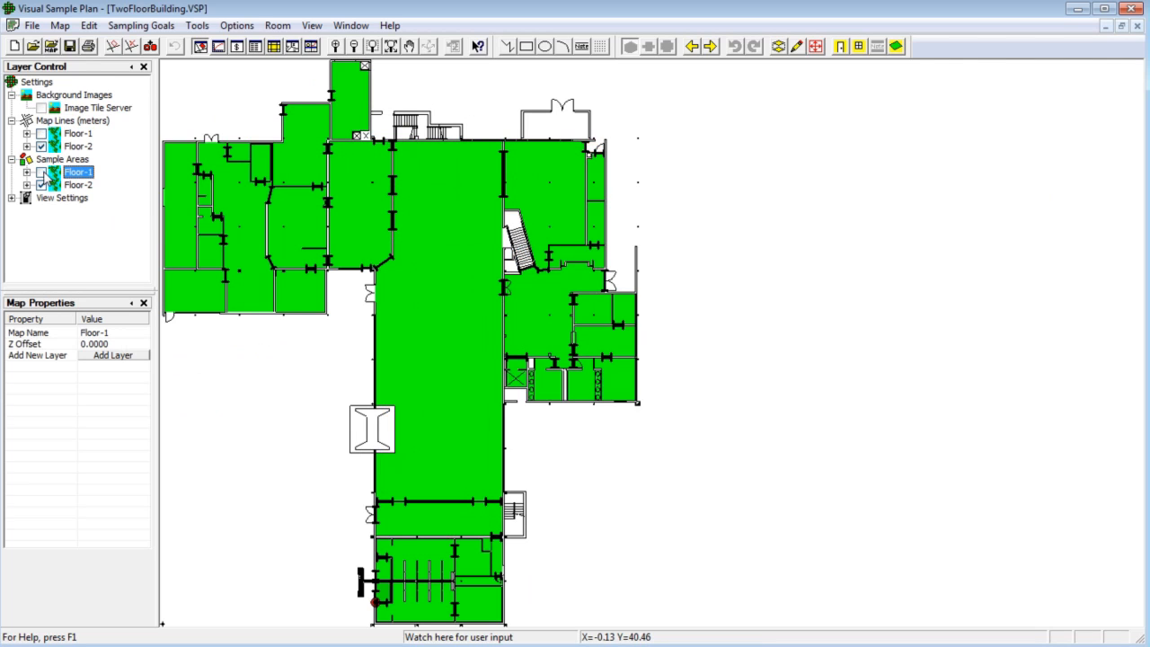
left_click(132, 46)
left_click(625, 365)
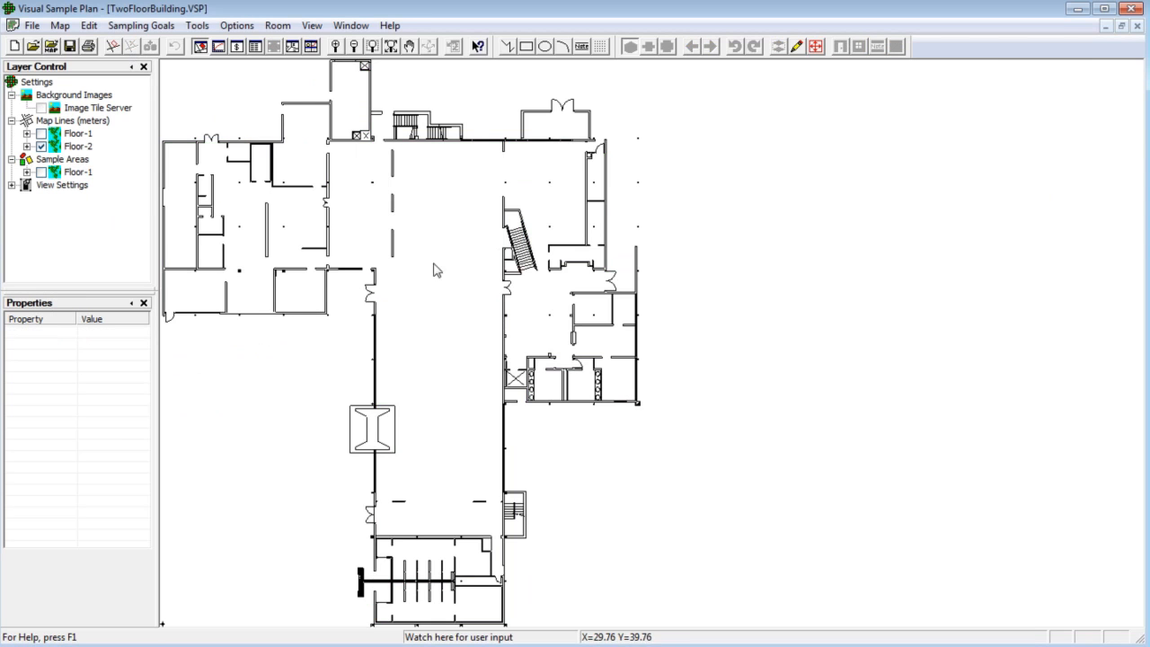
- Select all the Floor-2 map lines and delete them
scroll(454, 319, "down", 2)
left_click_drag(225, 131, 644, 537)
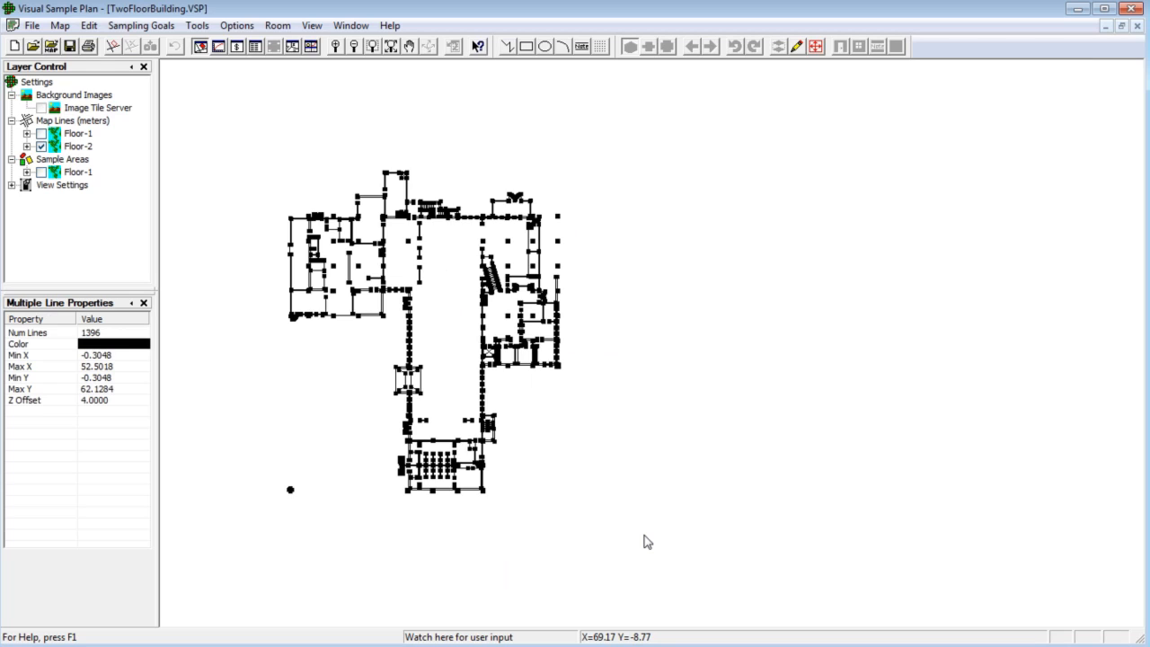
key("Delete")
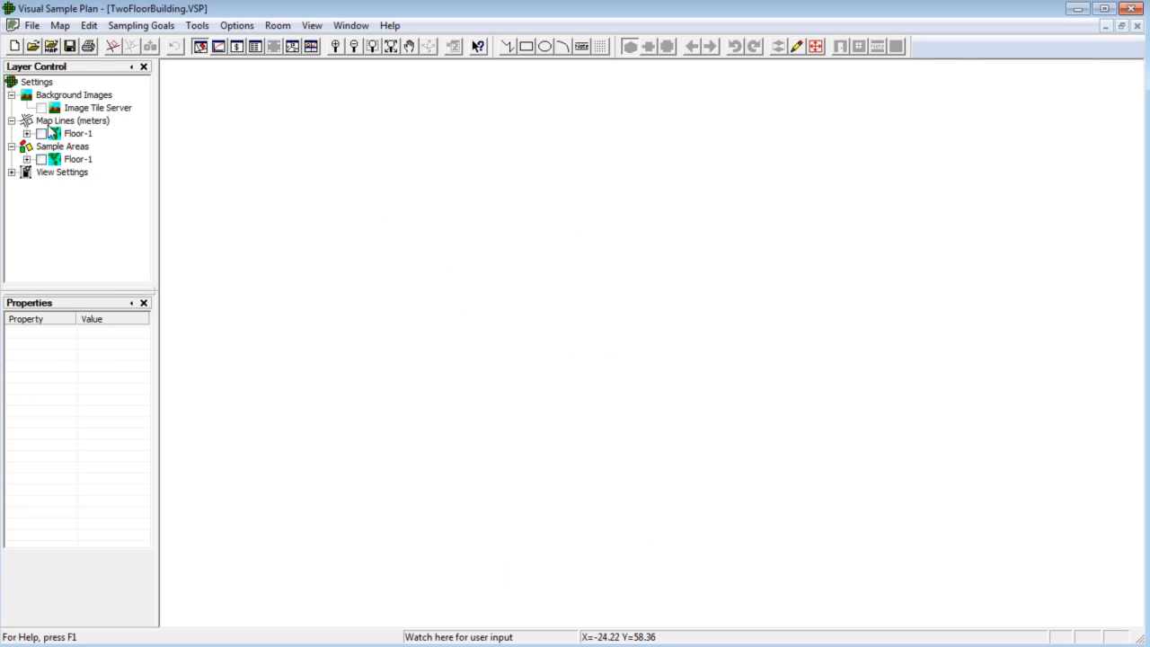
- Show the Floor-1 map lines and sample areas again
left_click(41, 133)
left_click(42, 159)
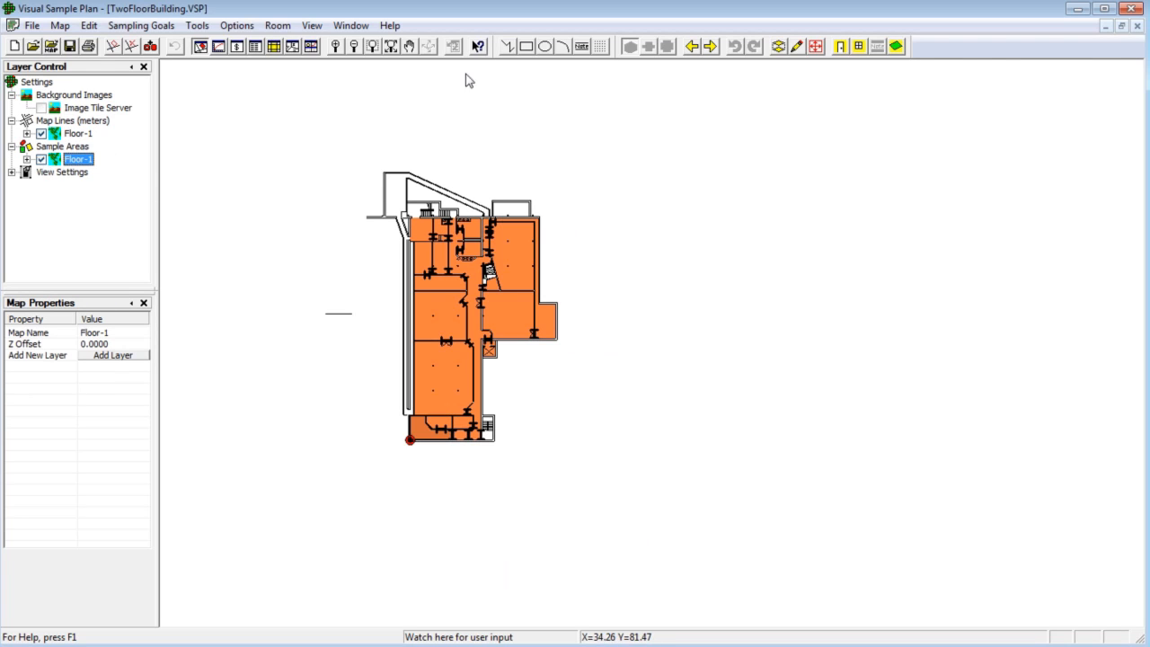
left_click(423, 267)
left_click_drag(398, 209, 576, 454)
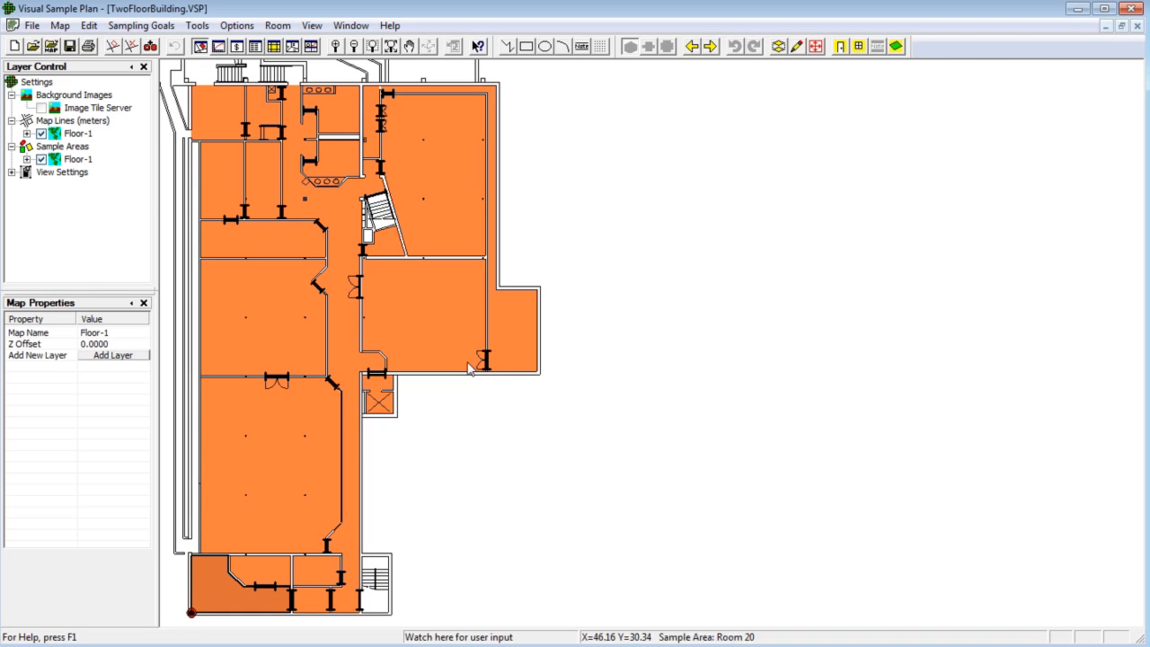
- Insert a new user-defined area parameter named Room Usage with type Text
left_click(90, 25)
mouse_move(130, 103)
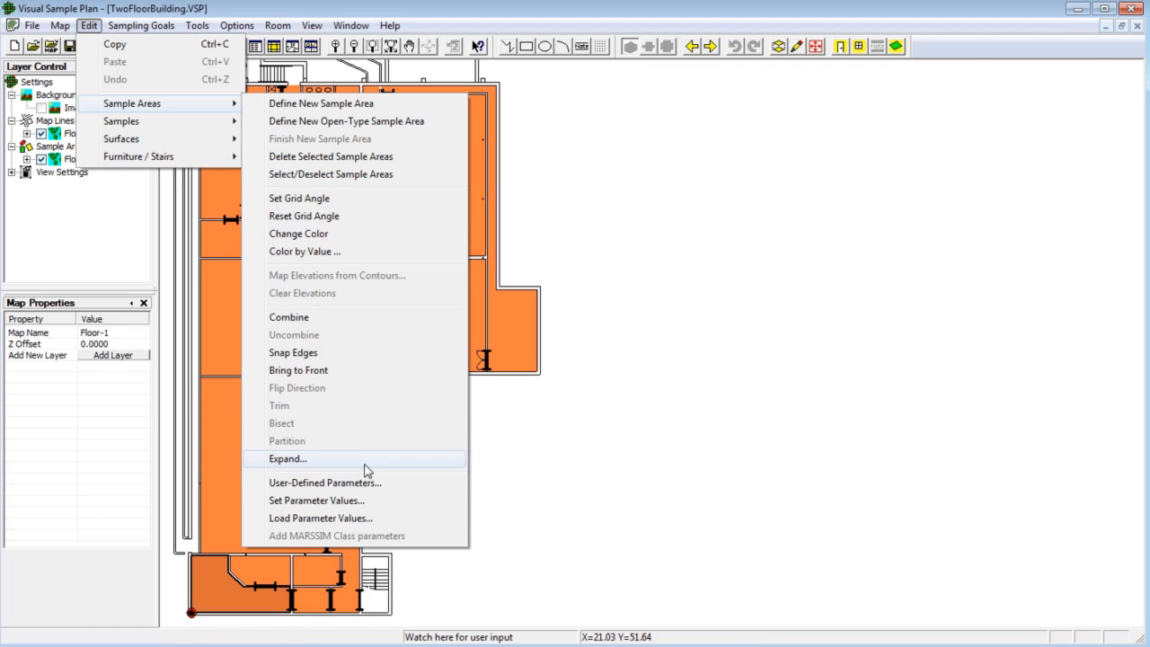
left_click(371, 484)
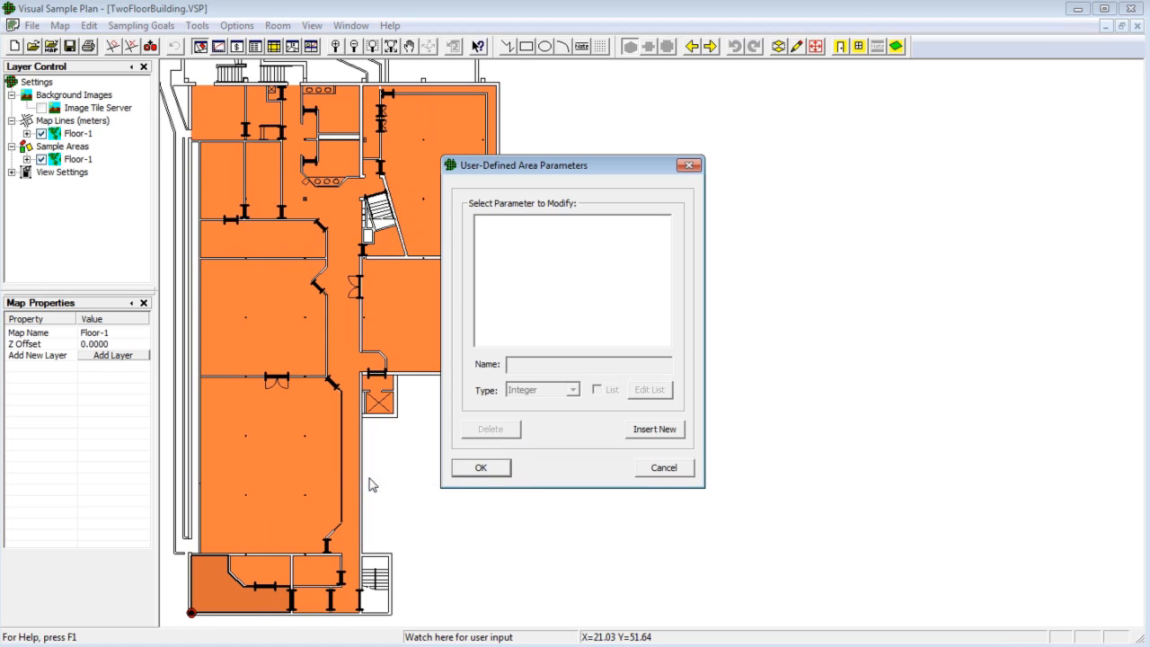
left_click(652, 431)
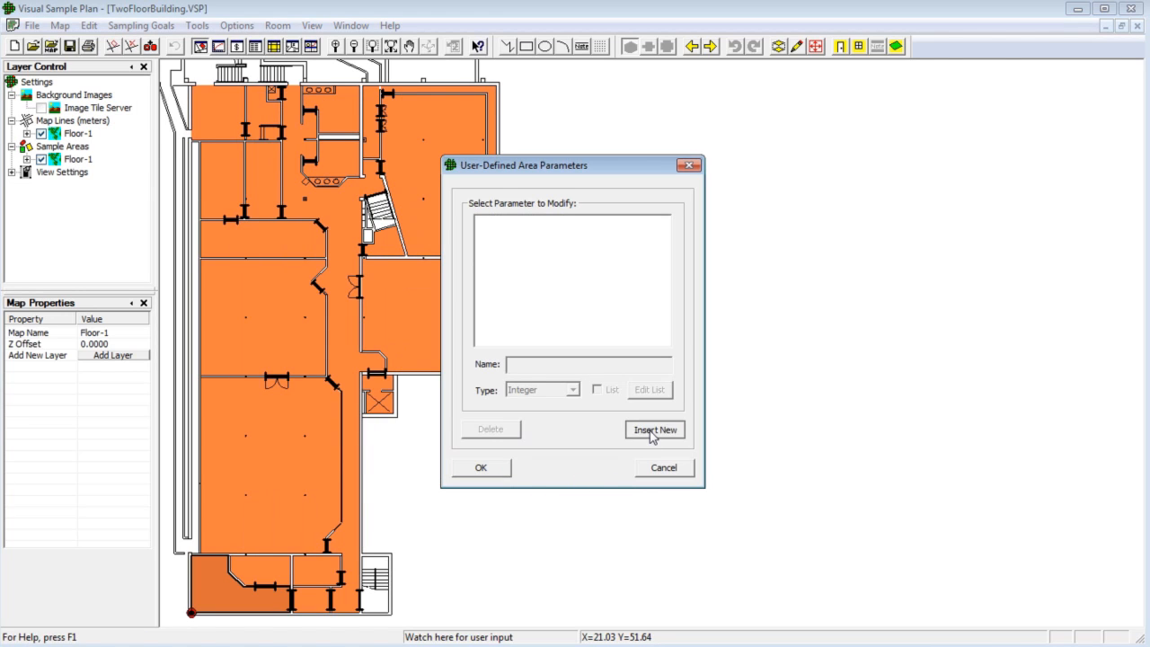
left_click_drag(571, 363, 494, 363)
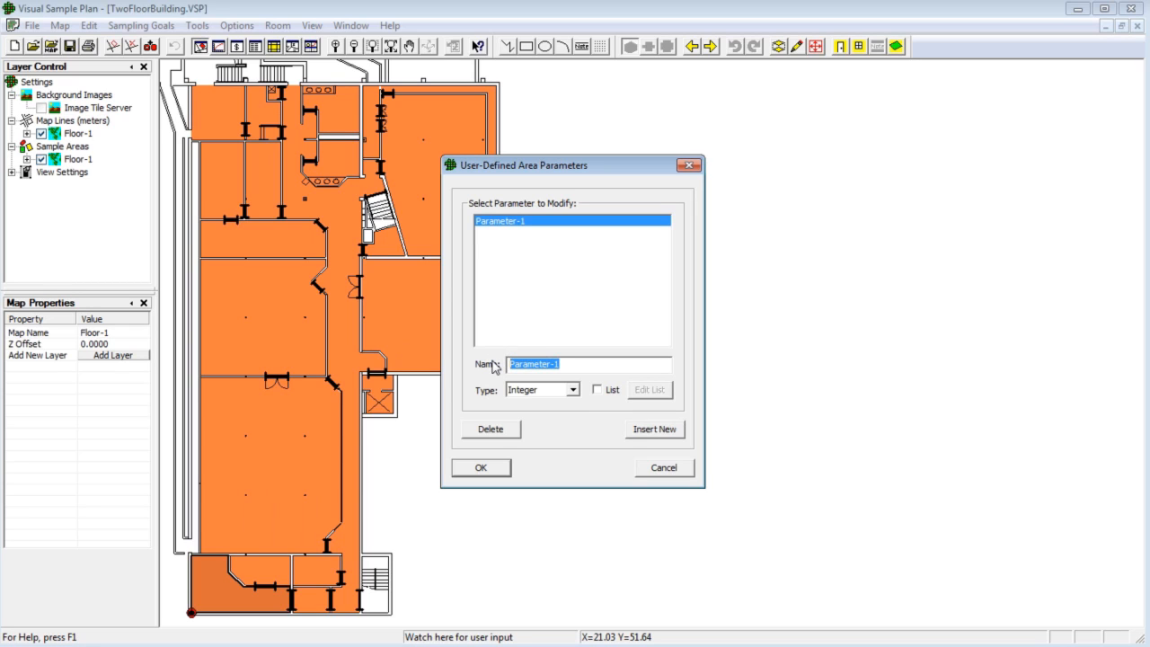
type("Room ")
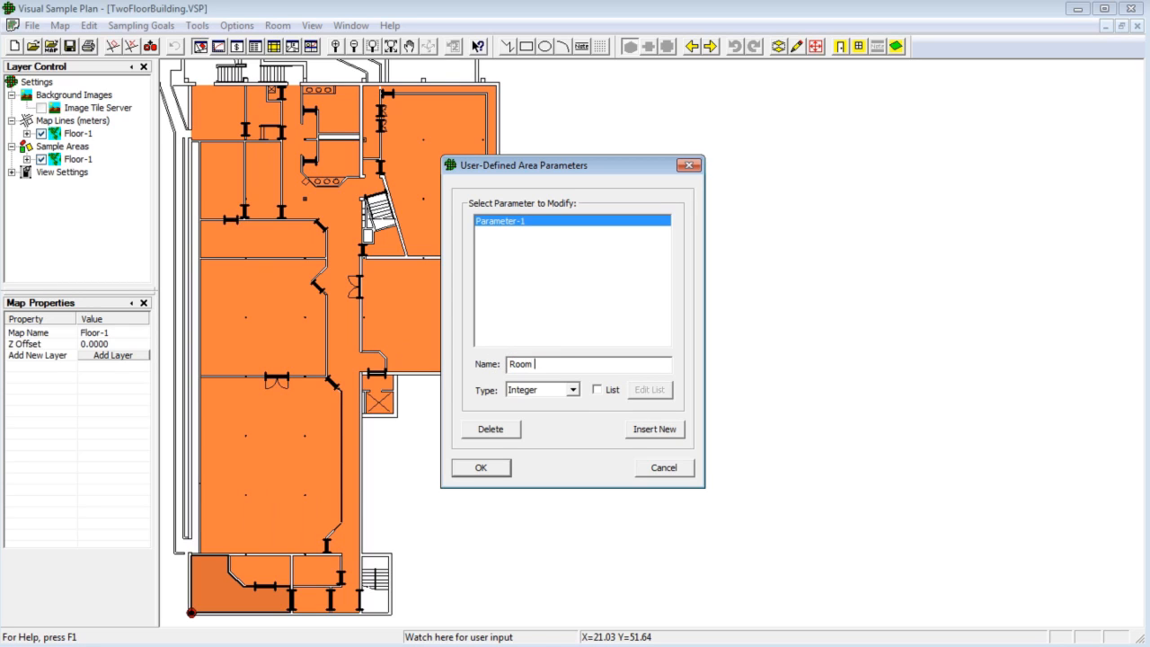
type("Usage")
left_click(573, 390)
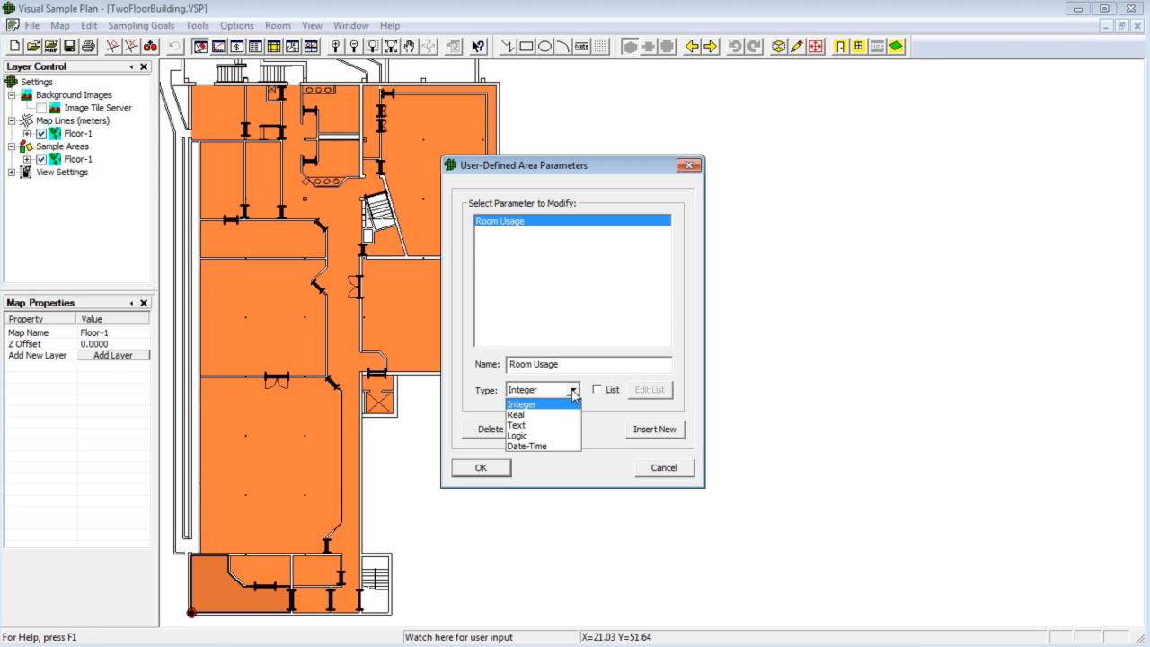
left_click(537, 426)
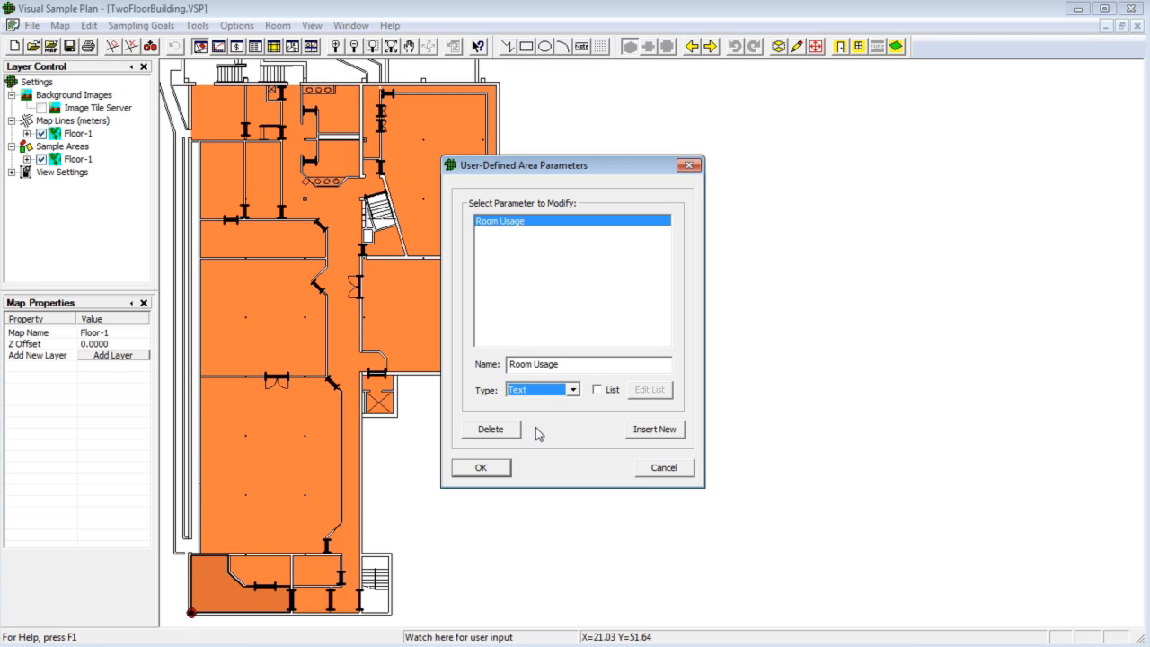
- Make Room Usage a list parameter with values Common, Office and Meeting Room, and confirm the parameters
left_click(597, 390)
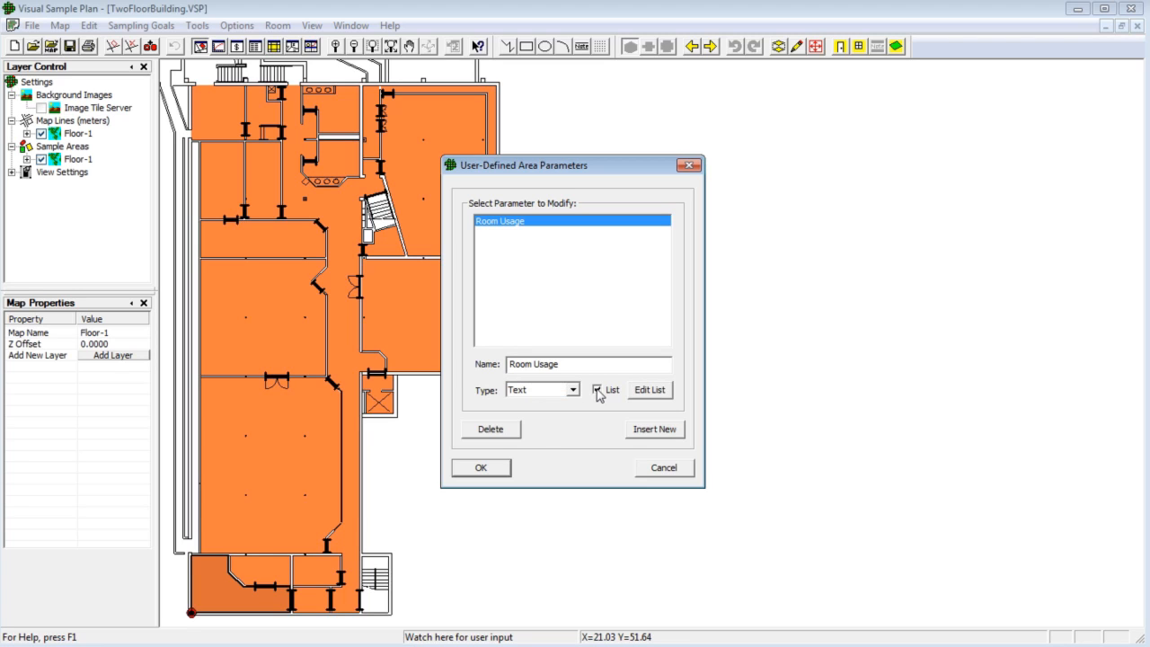
left_click(651, 397)
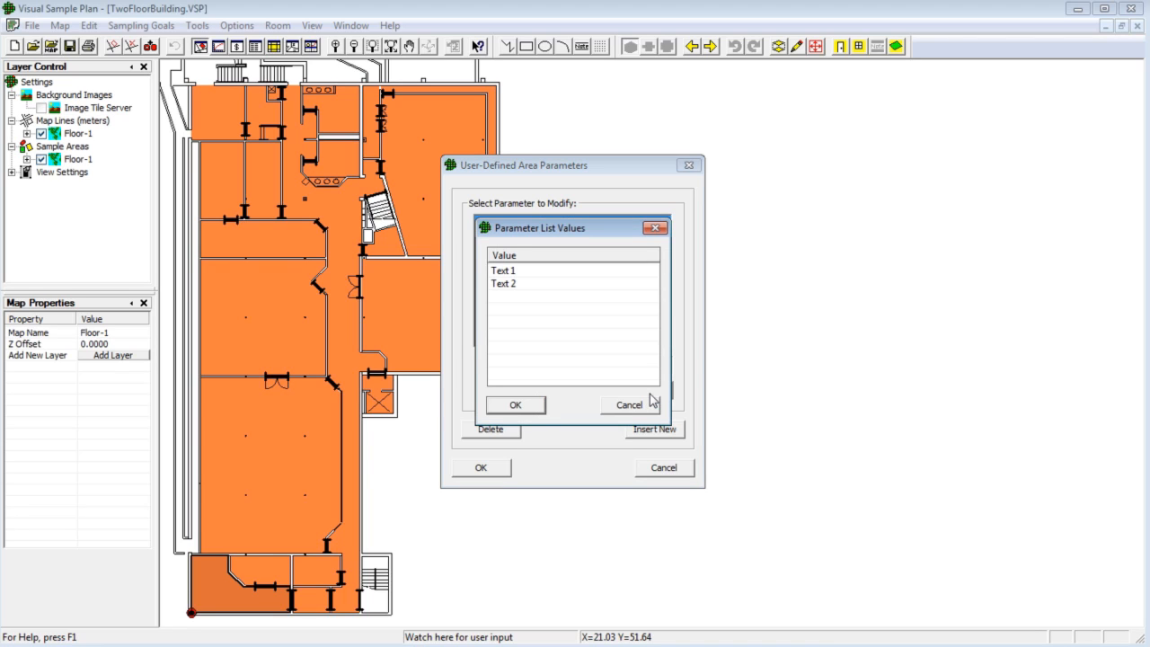
double_click(550, 269)
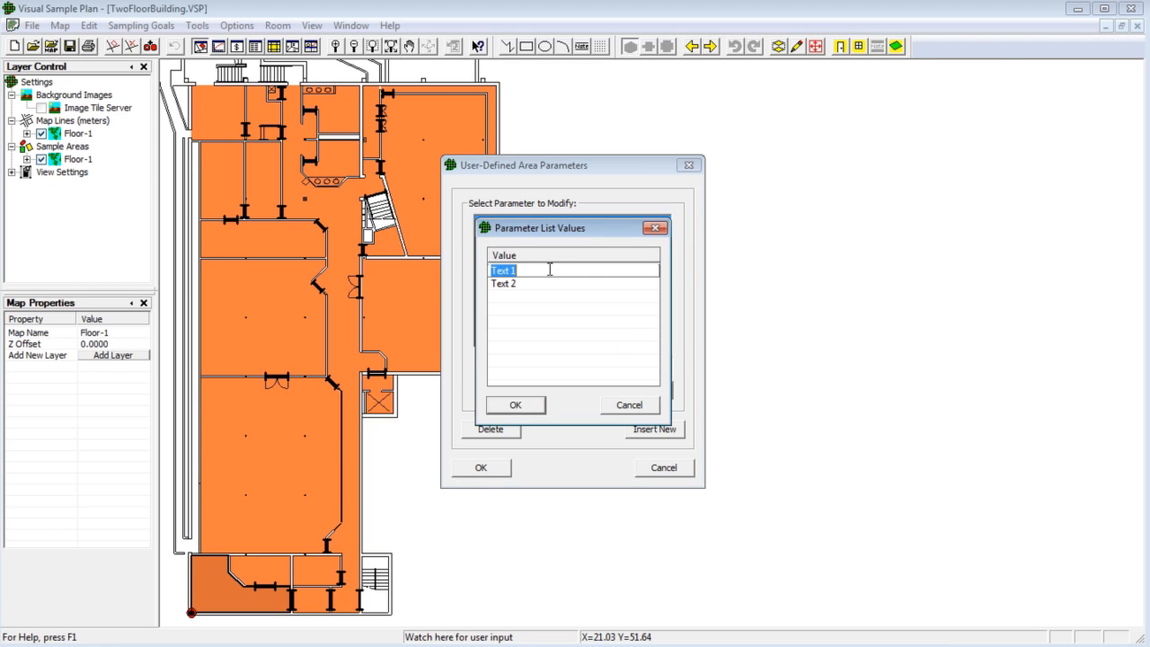
type("Common")
key("Down")
type("Office")
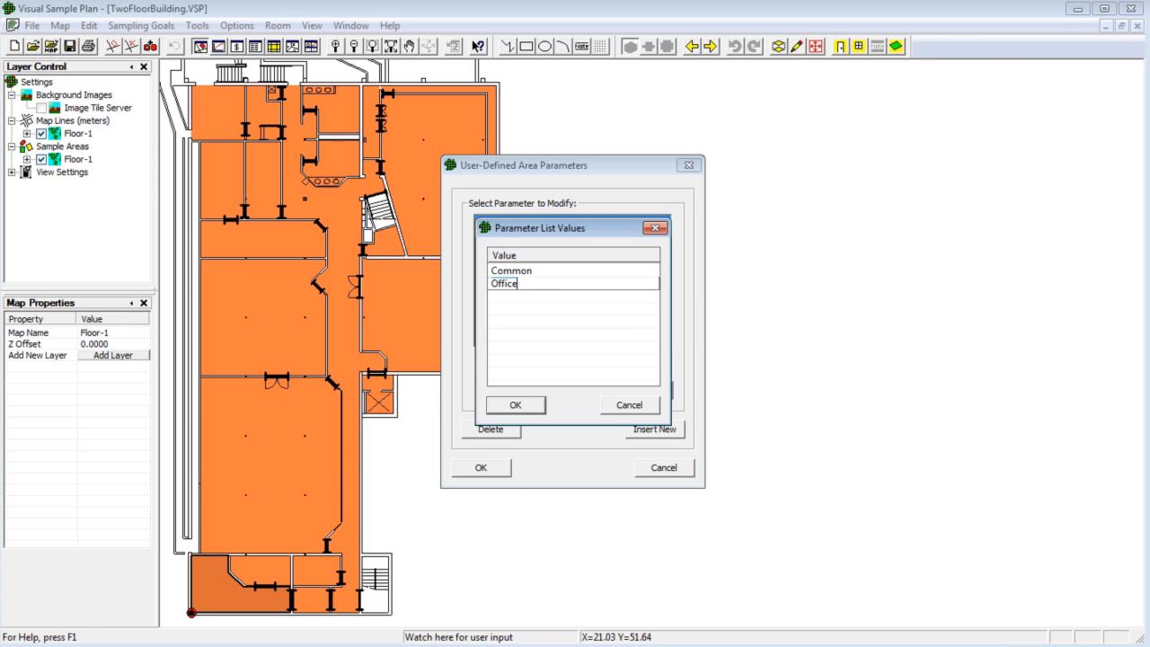
key("Down")
type("M")
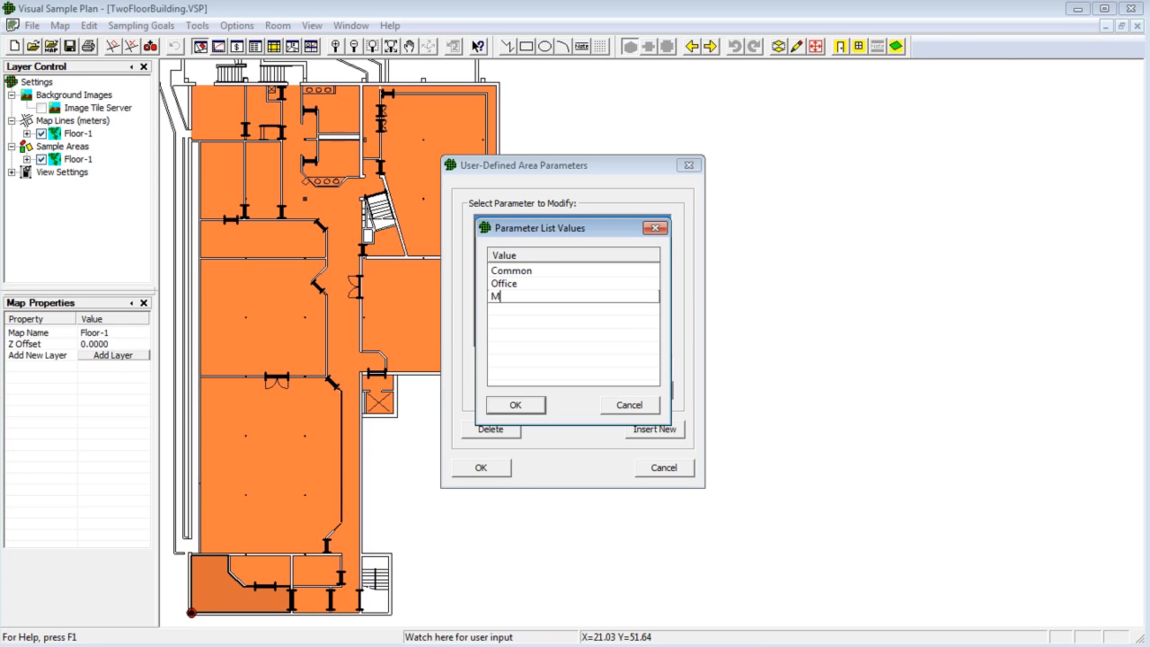
type("eeting Room")
left_click(517, 404)
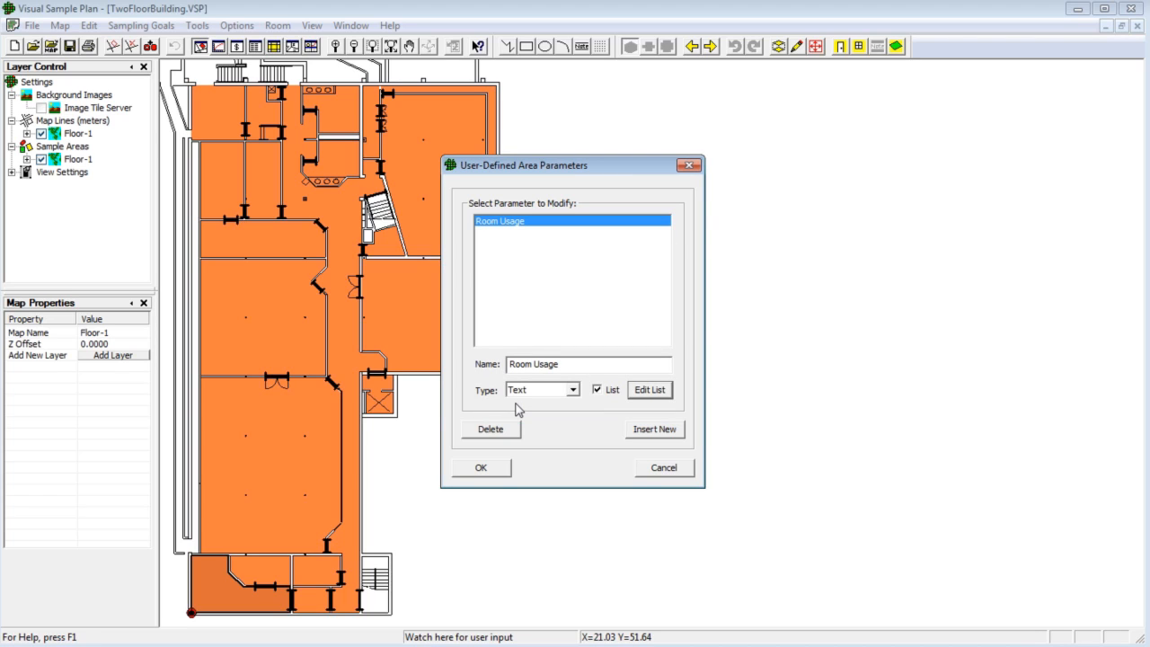
left_click(481, 468)
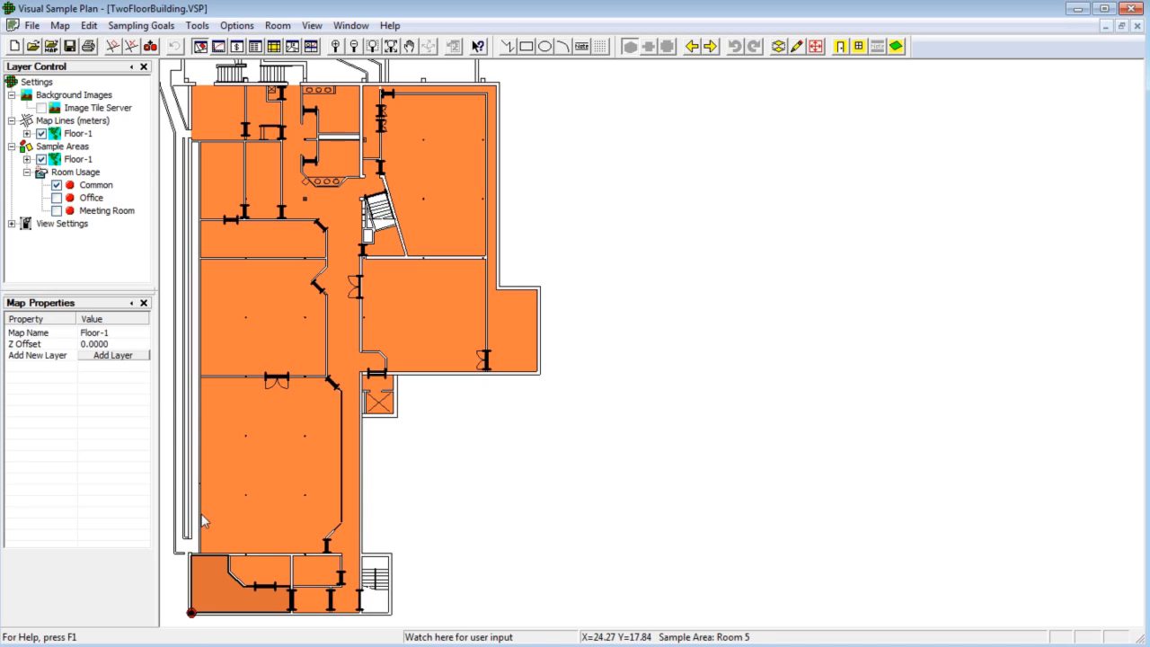
- Set the Room Usage parameter of Room 1 to Office
left_click(219, 592)
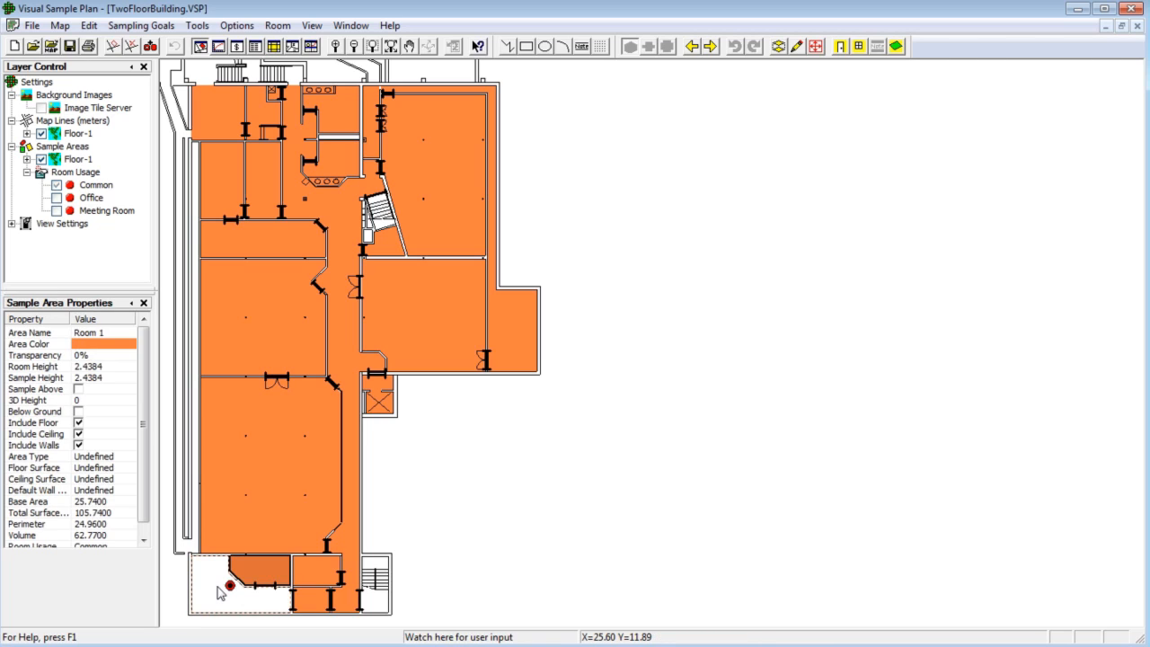
left_click(217, 593)
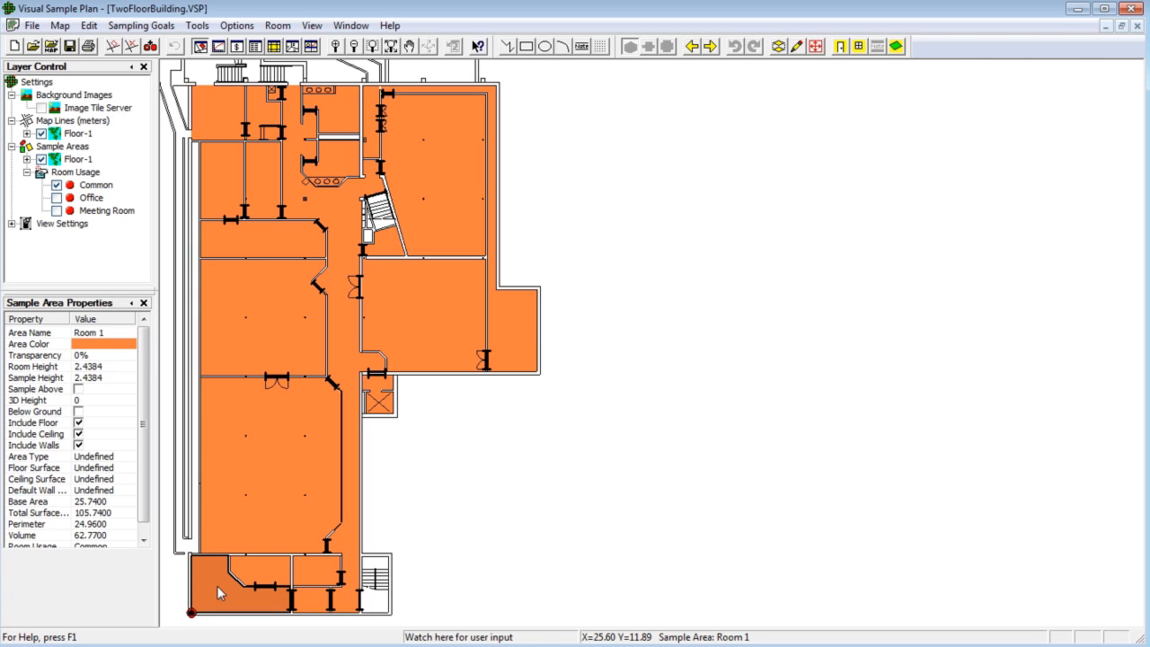
double_click(218, 593)
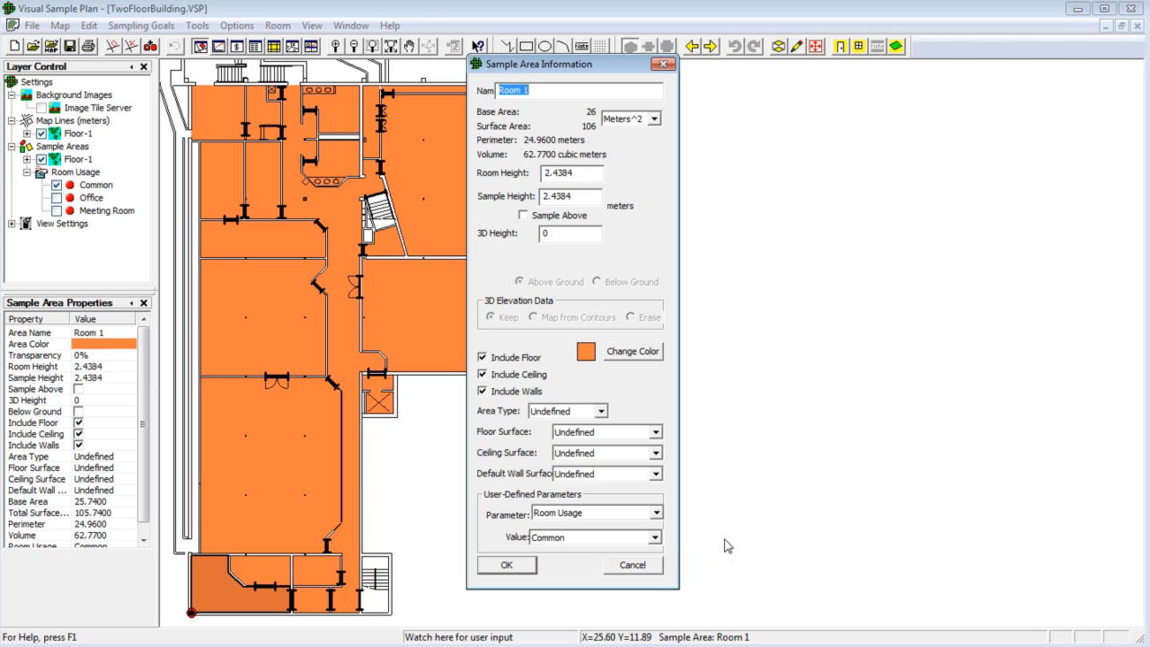
left_click(657, 513)
left_click(657, 514)
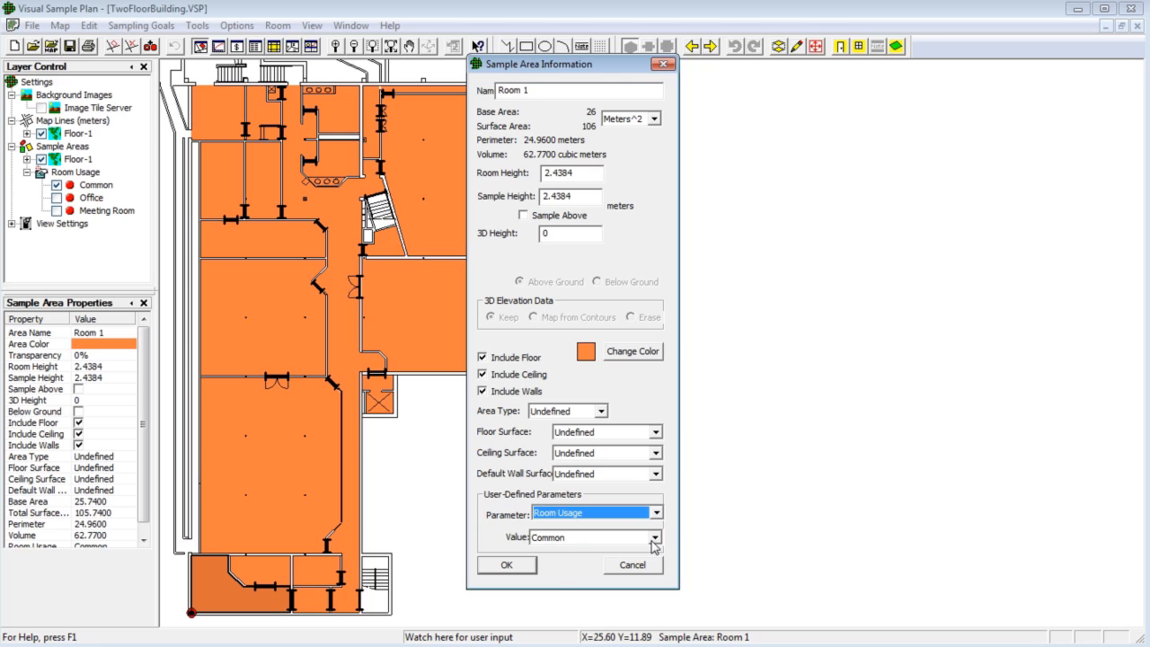
left_click(654, 537)
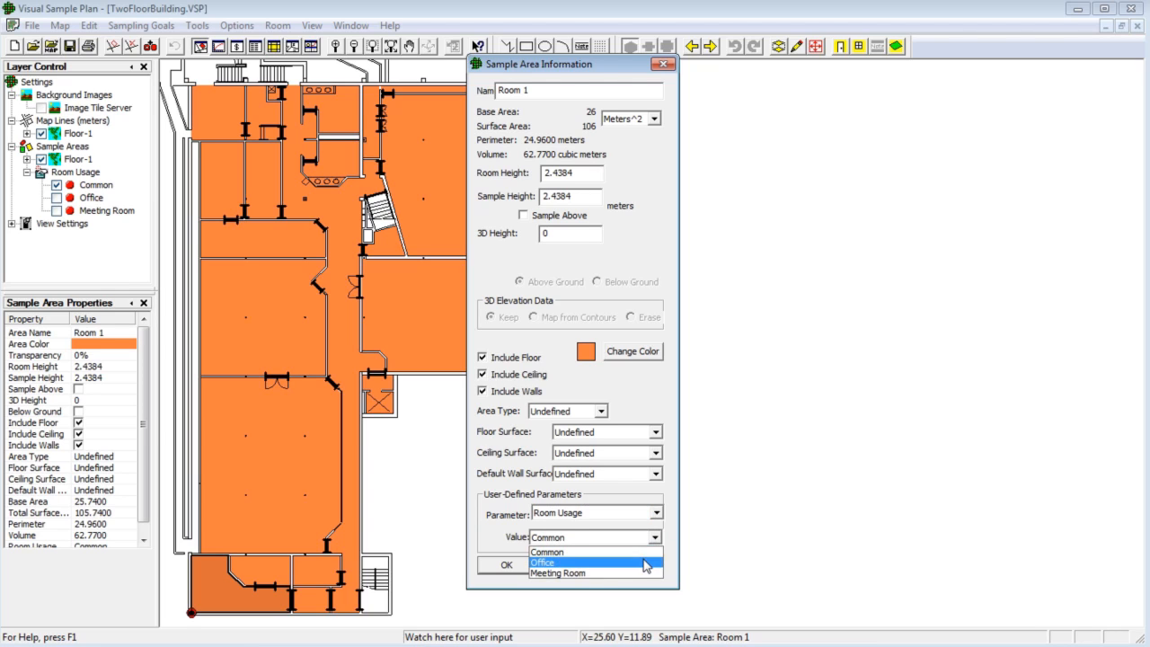
left_click(645, 564)
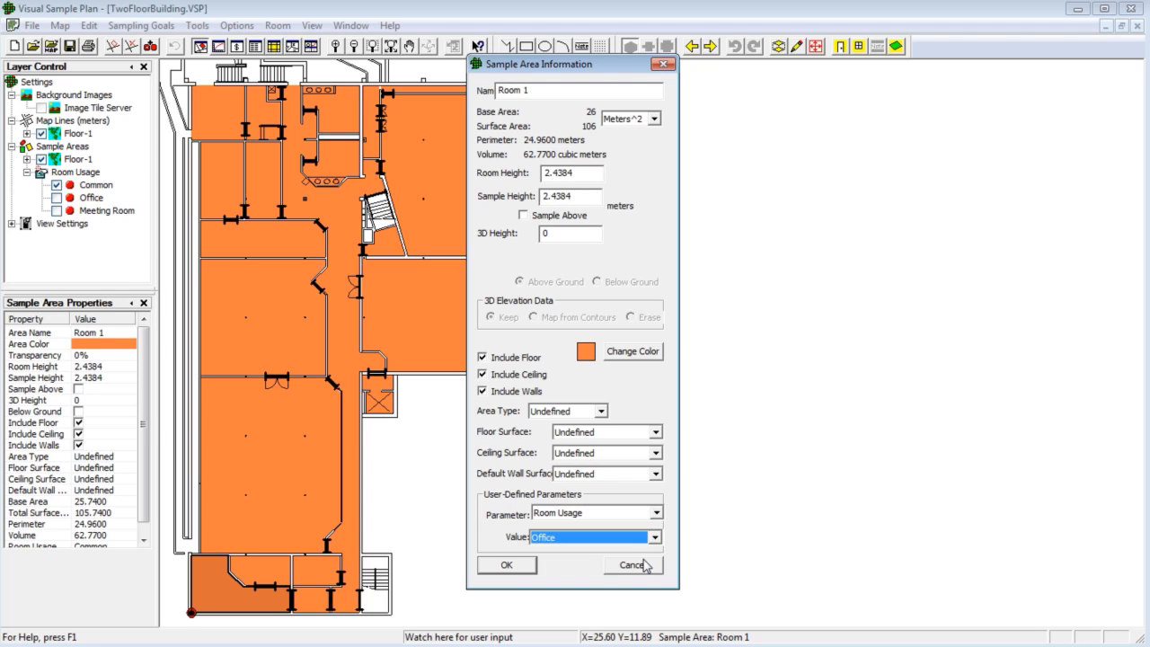
left_click(525, 570)
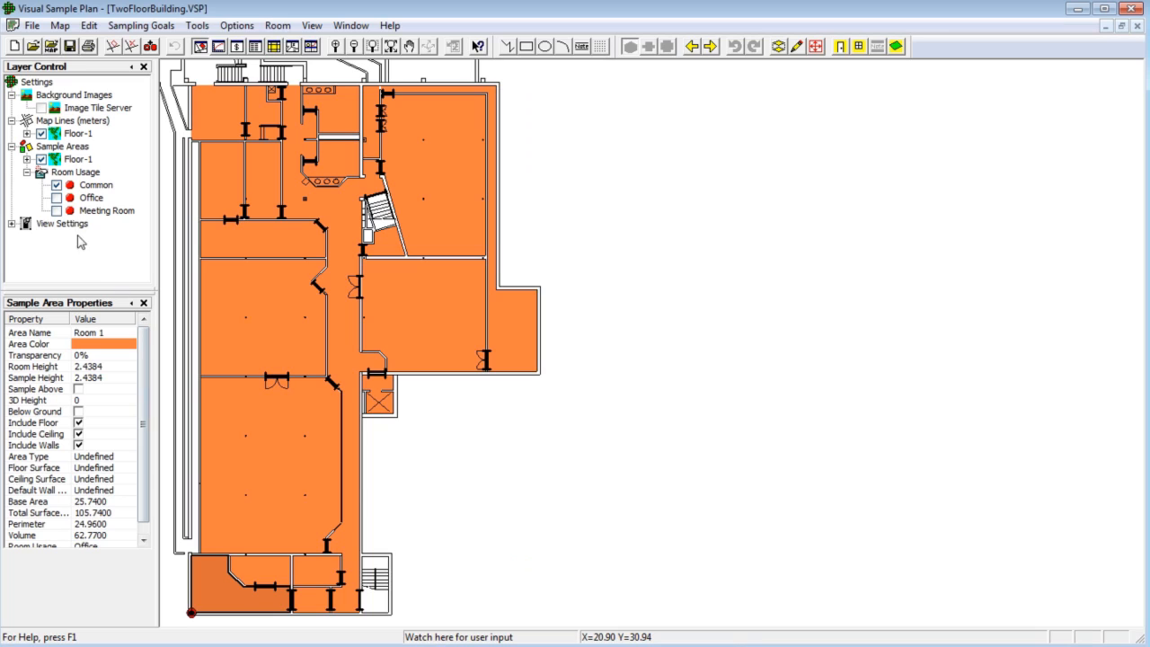
- Display the Office rooms layer and open Room 1's Room Usage value list without changing it
left_click(60, 198)
scroll(149, 355, "down", 1)
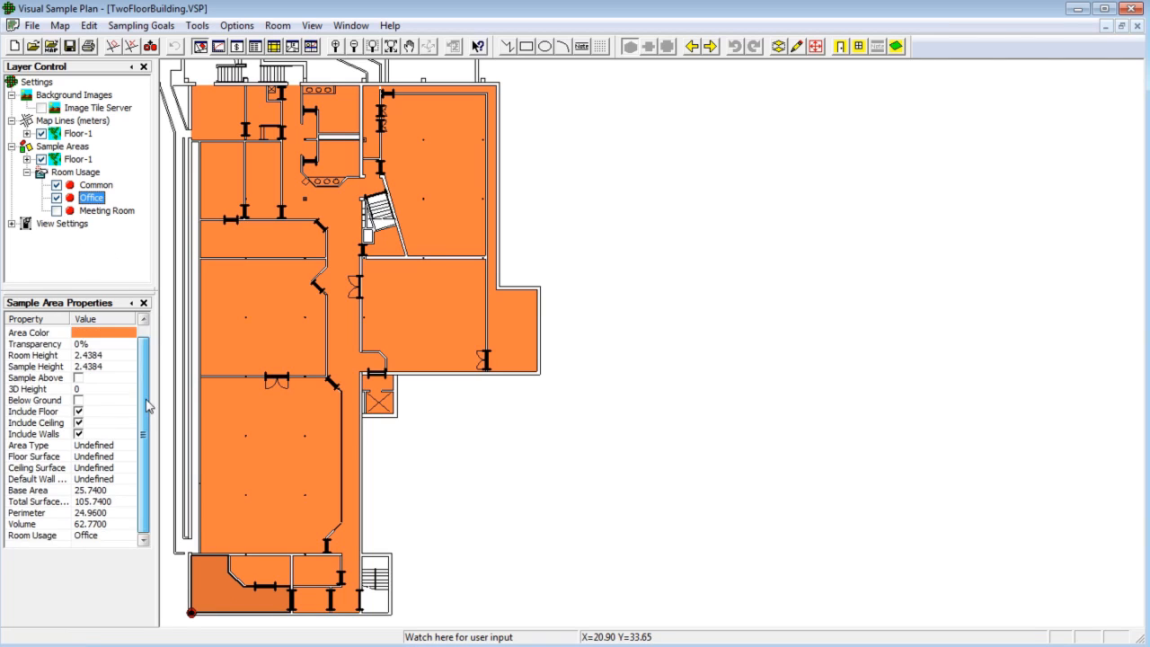
left_click(112, 537)
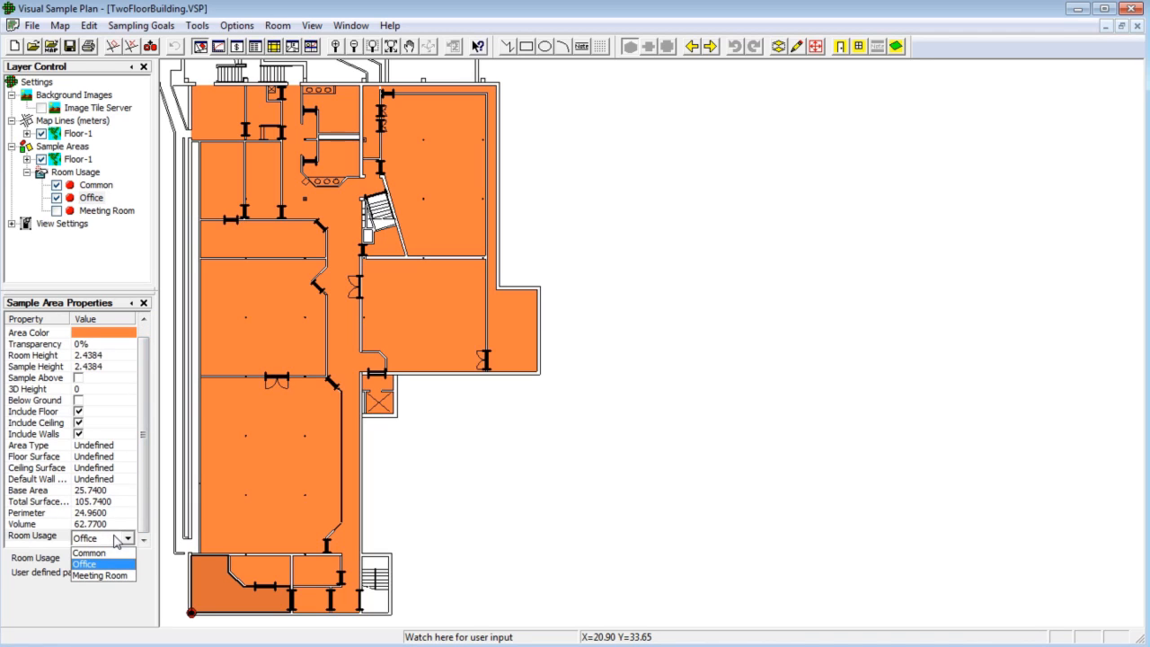
left_click(117, 539)
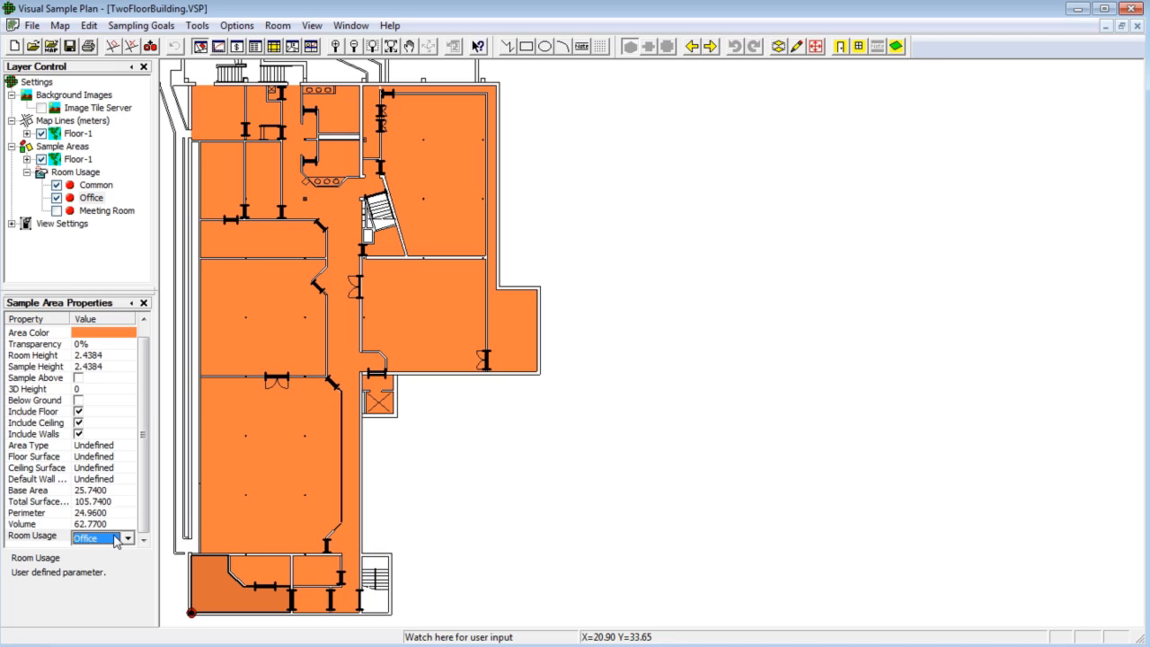
- Select the small bottom rooms and the upper-left rooms, and set their Room Usage to Office for the selected sample areas
left_click(204, 582)
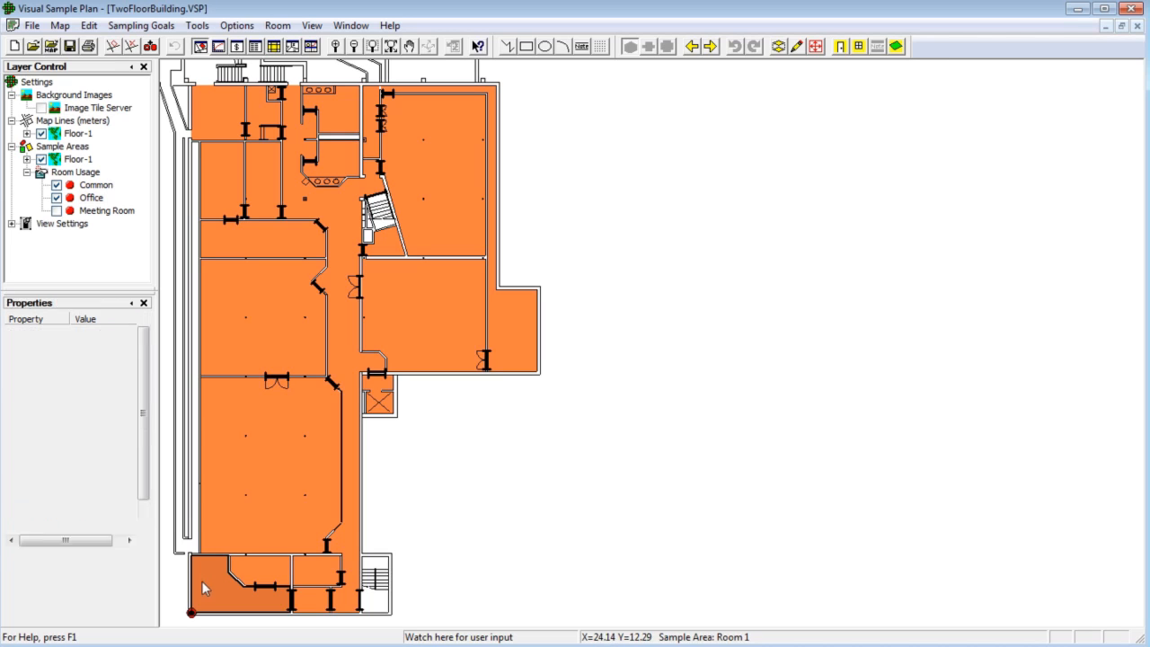
left_click(259, 575)
left_click(314, 579)
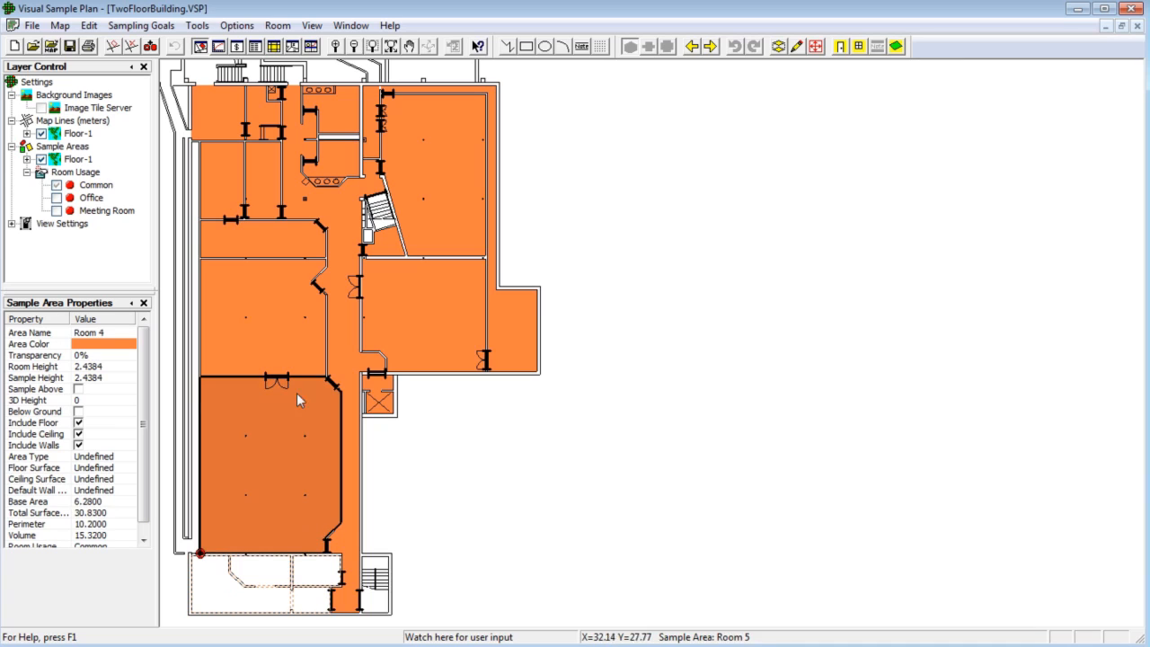
left_click(231, 192)
left_click(258, 187)
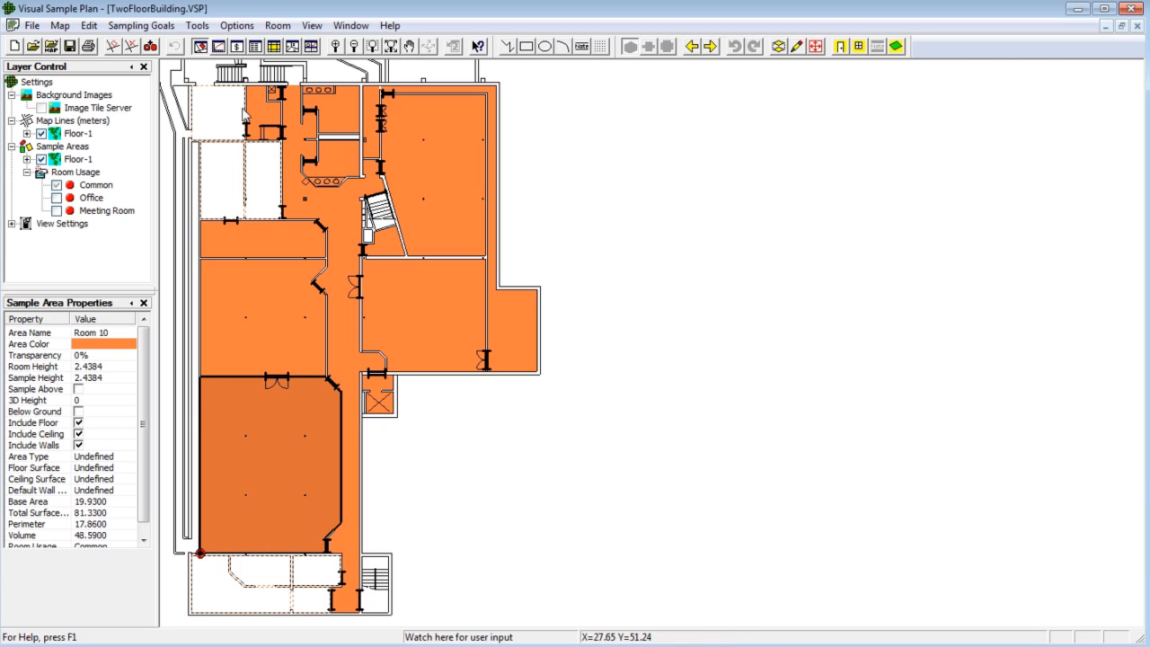
left_click(267, 115)
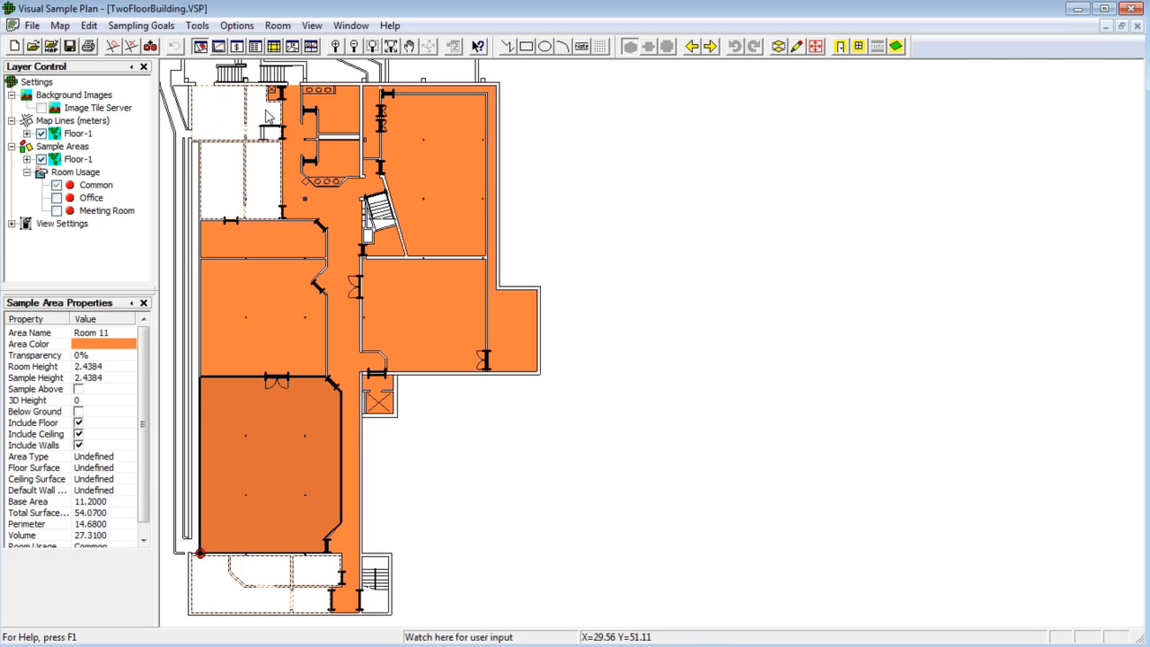
left_click(91, 34)
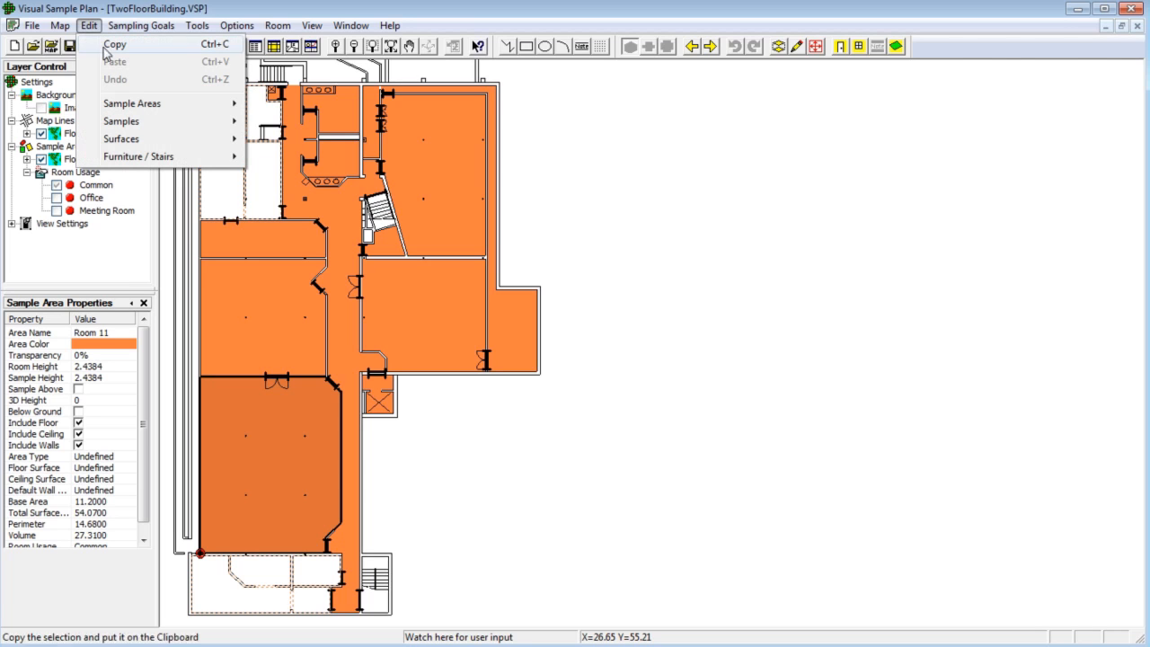
mouse_move(139, 109)
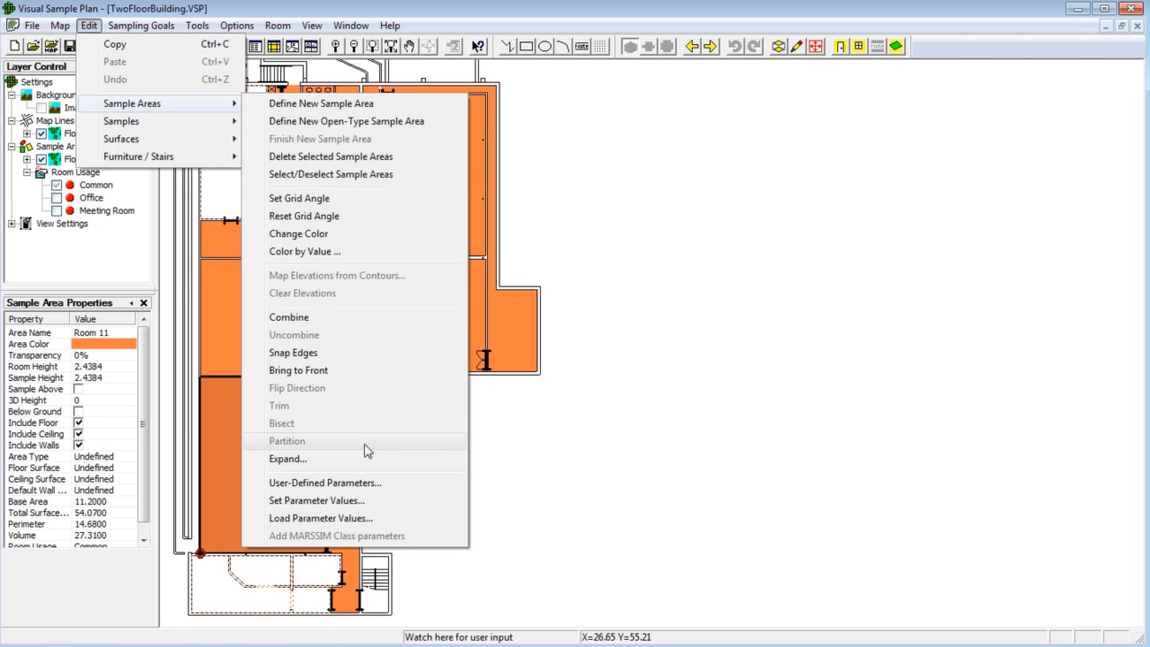
left_click(367, 501)
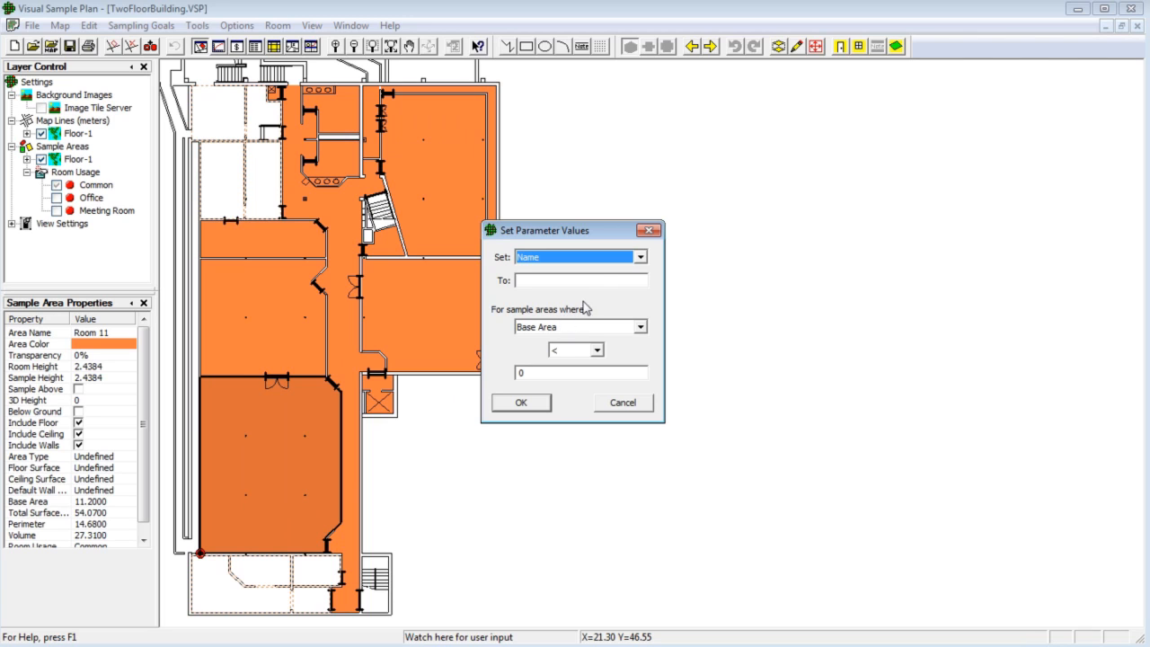
left_click(641, 257)
scroll(641, 328, "down", 3)
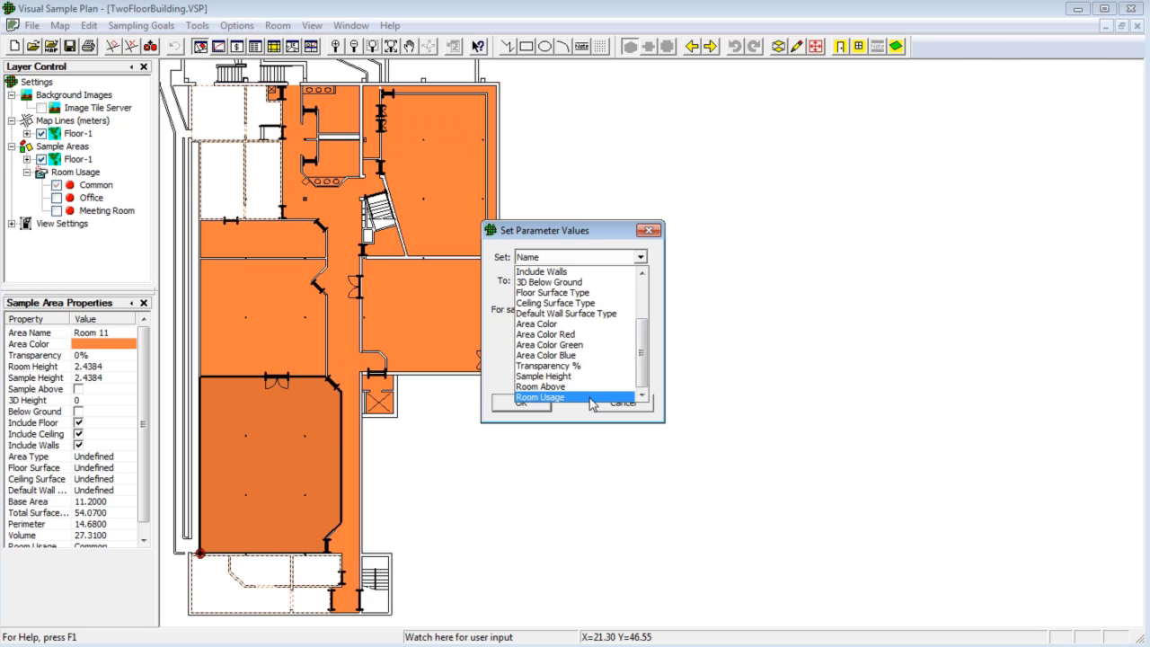
left_click(597, 395)
left_click(639, 281)
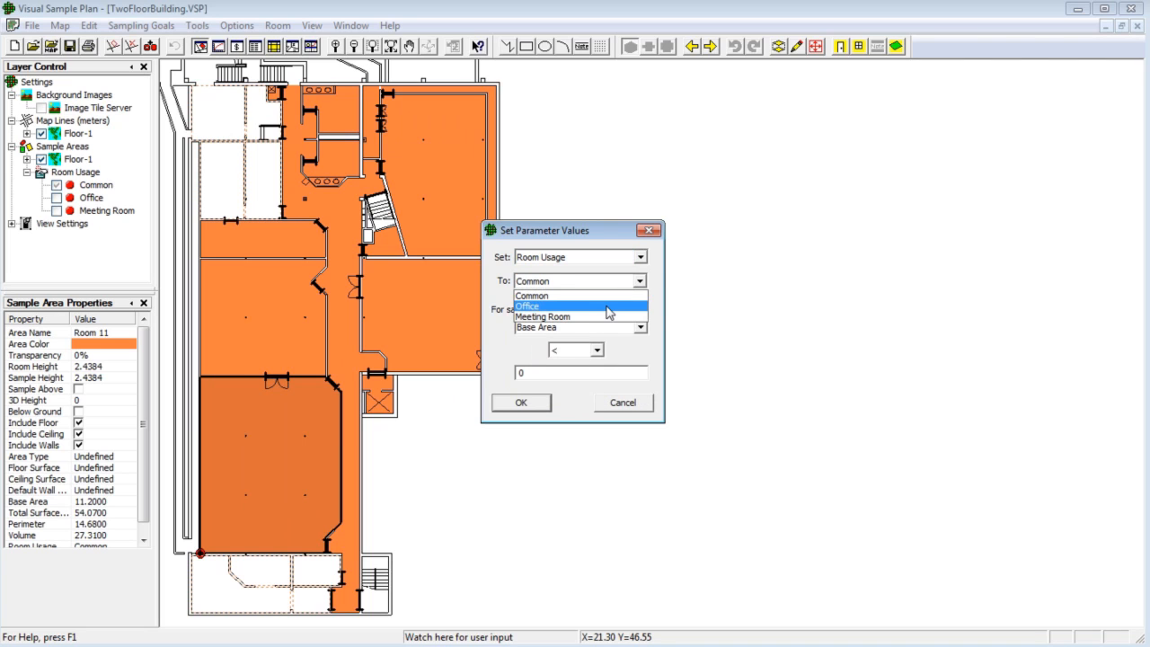
left_click(575, 306)
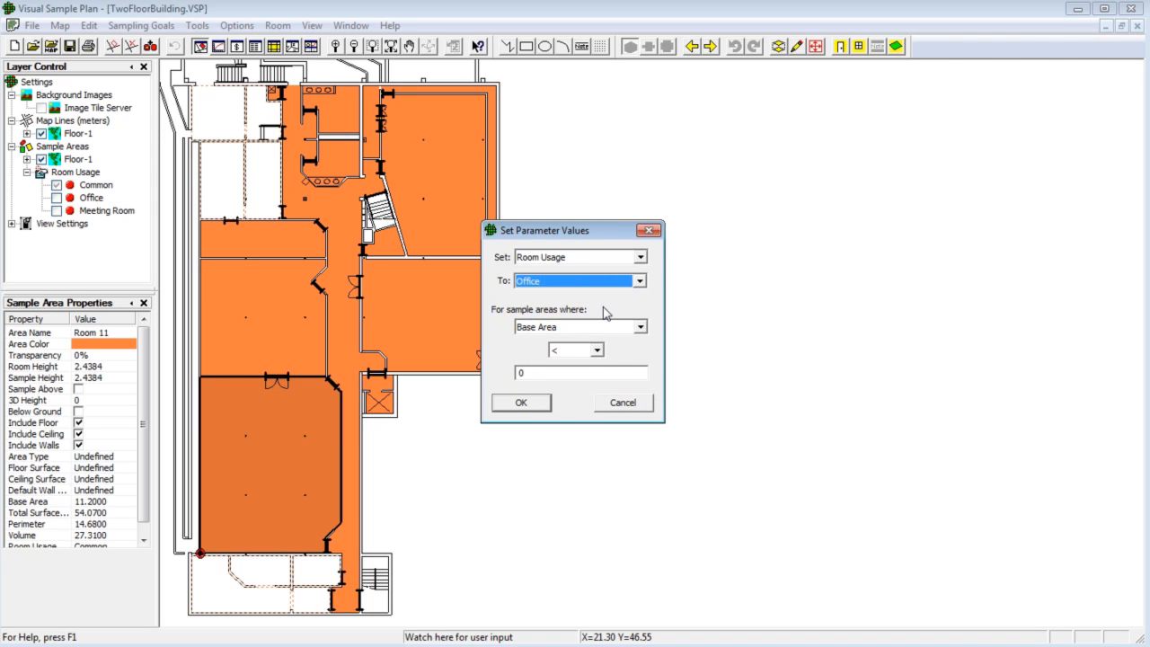
left_click(634, 328)
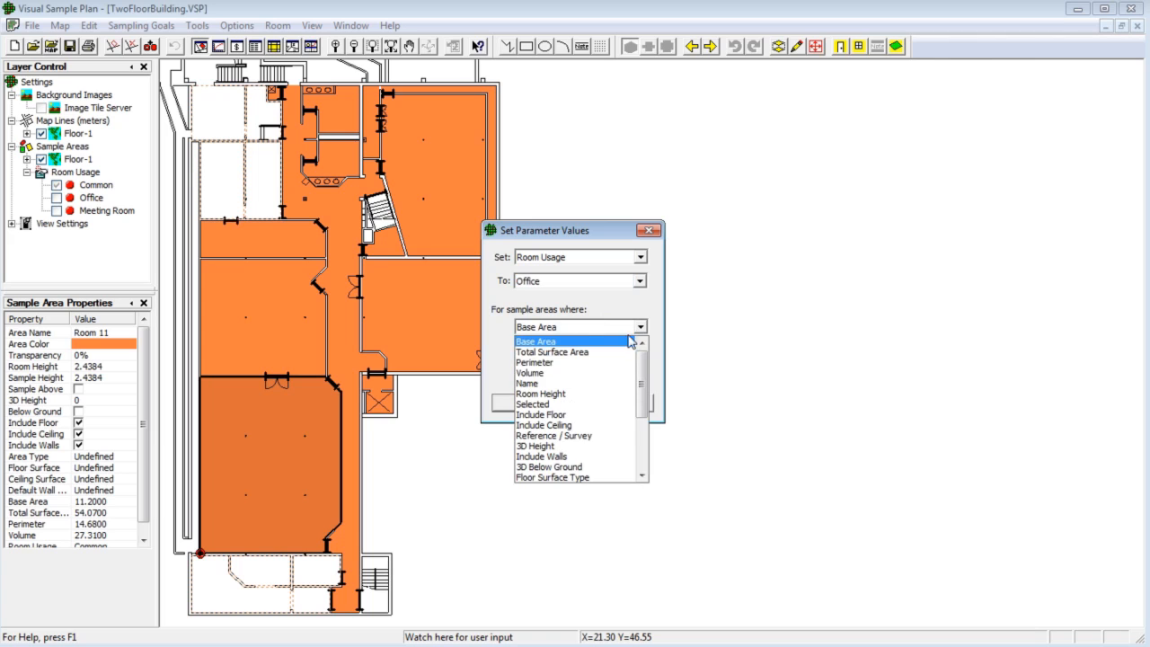
left_click(599, 404)
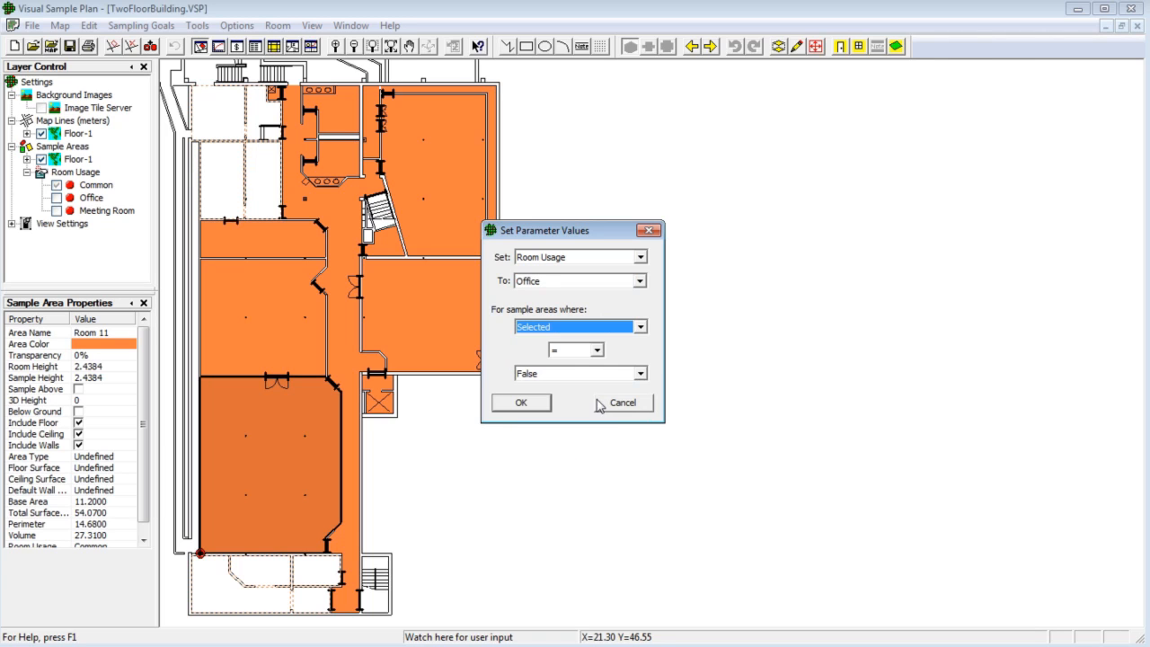
left_click(521, 404)
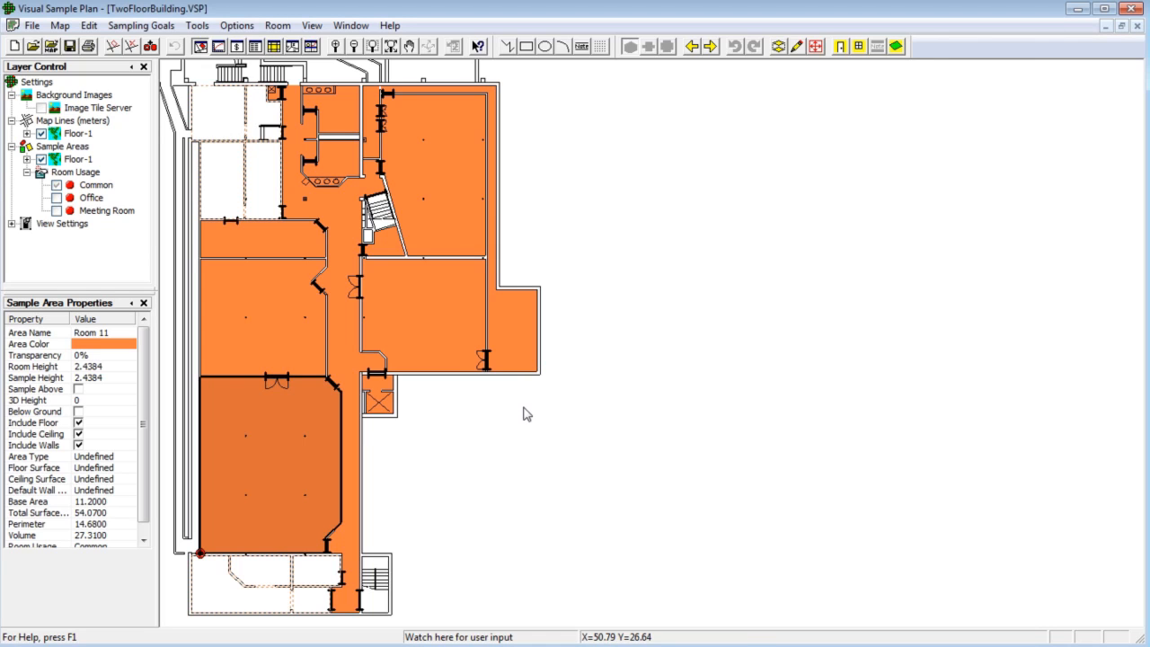
- Toggle the Office rooms layer display on and off until it is shown
left_click(56, 200)
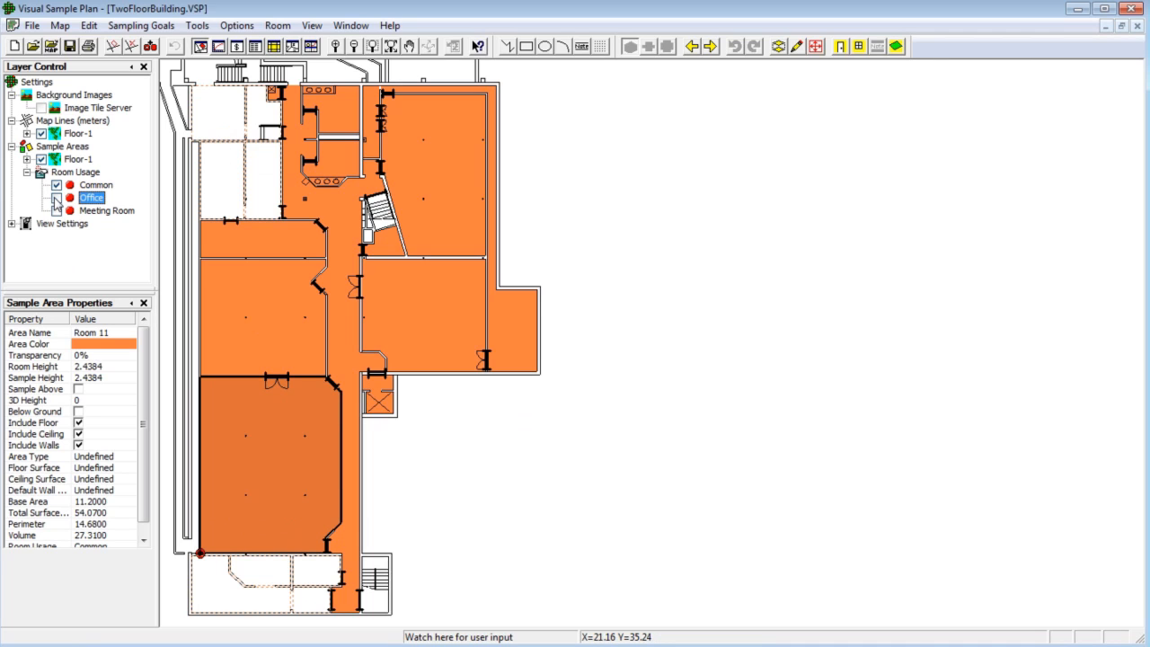
left_click(54, 199)
left_click(55, 199)
left_click(55, 200)
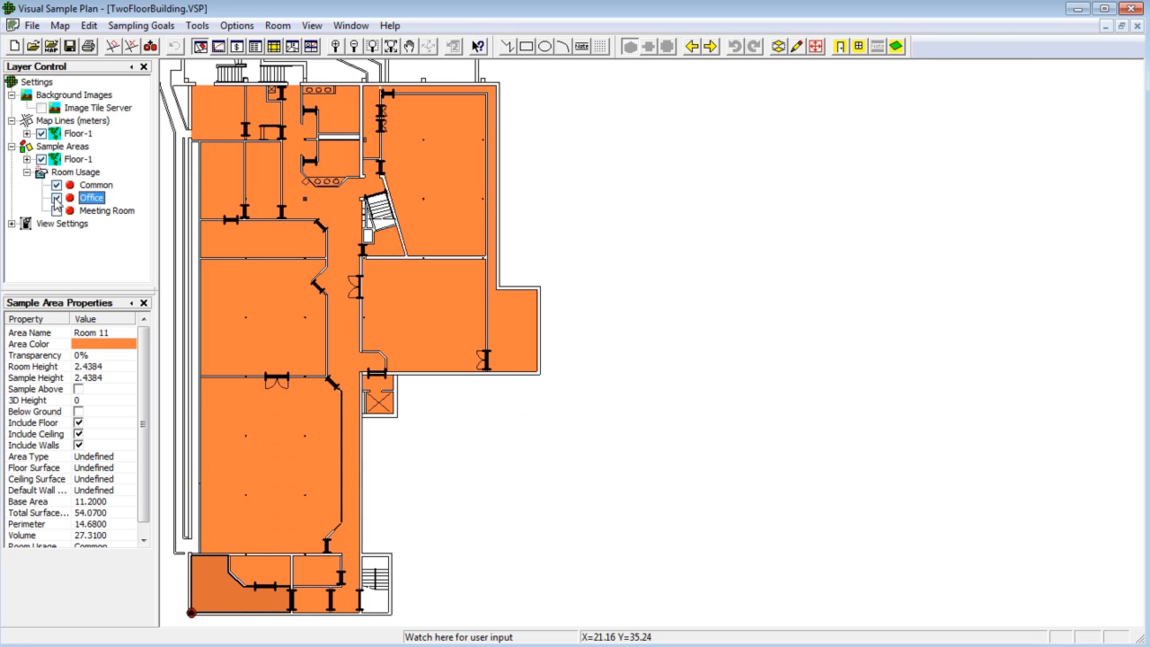
- Select the five large rooms and set their Room Usage to Meeting Room for the selected sample areas
left_click(267, 236)
left_click(270, 297)
left_click(267, 428)
left_click(421, 322)
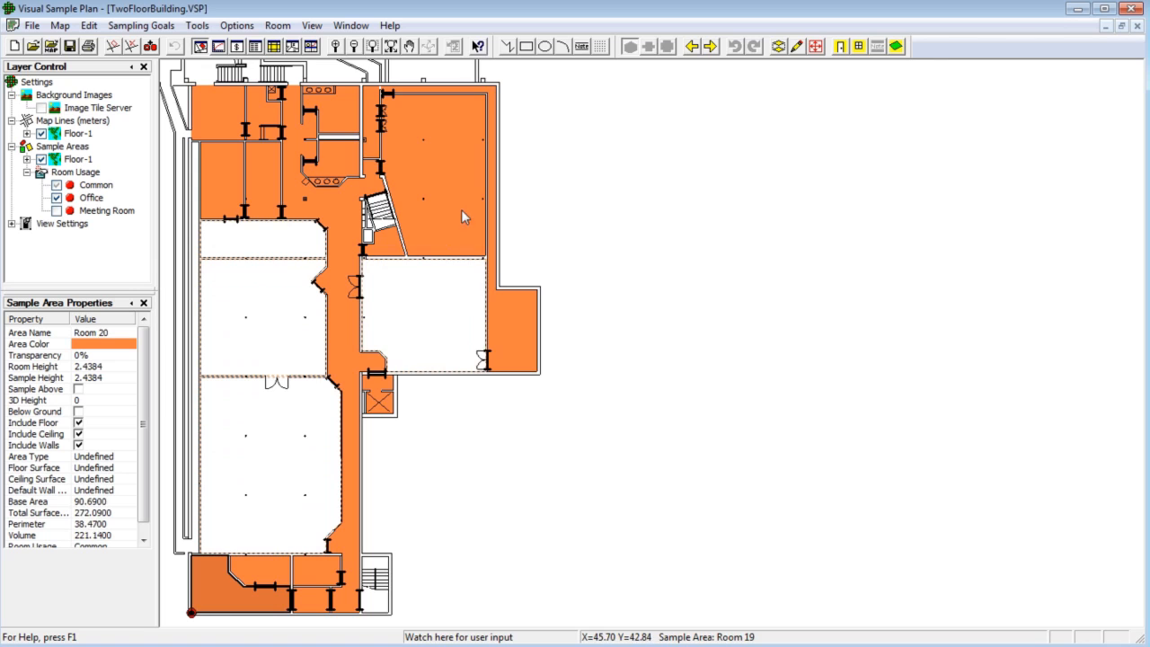
left_click(461, 210)
left_click(88, 25)
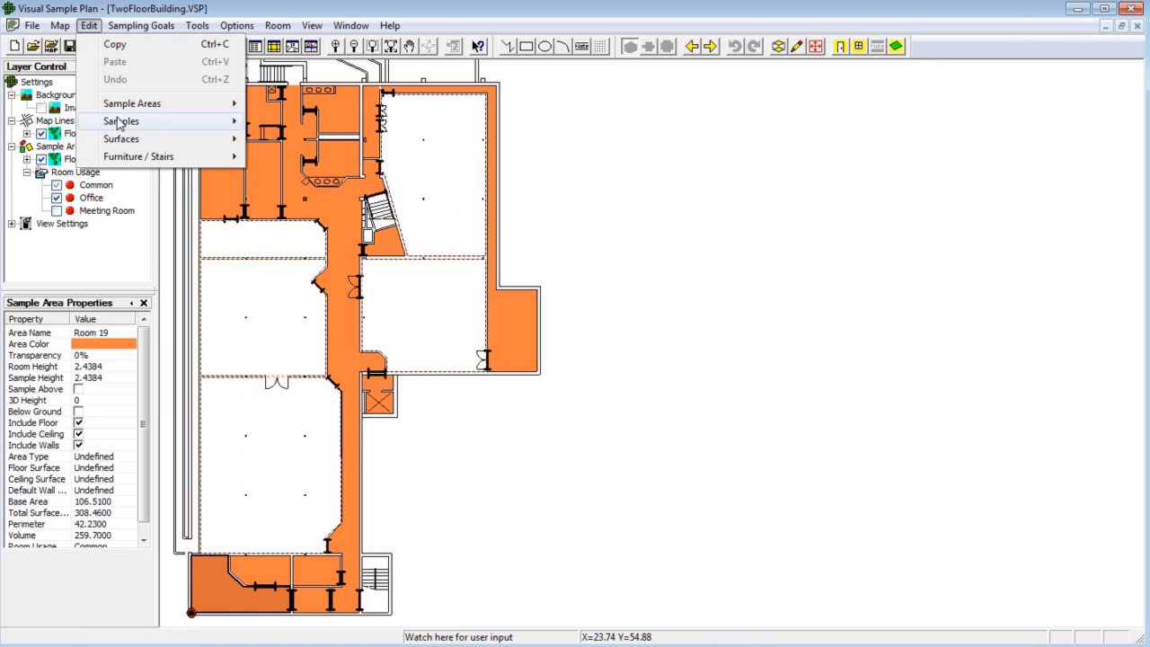
mouse_move(137, 106)
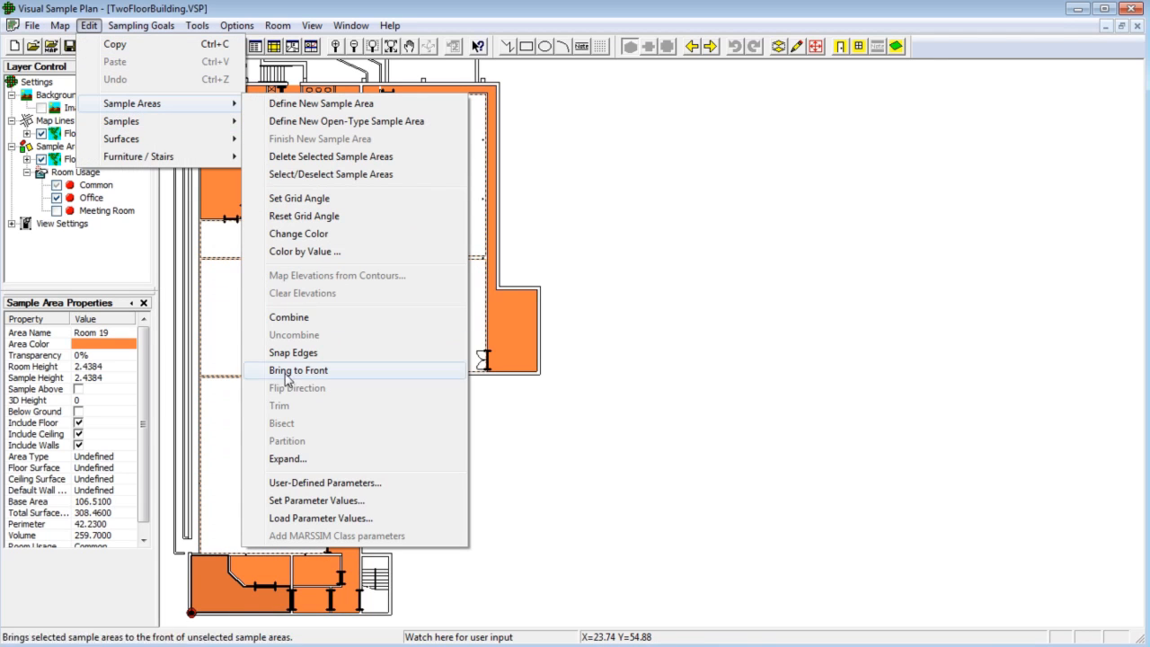
left_click(335, 501)
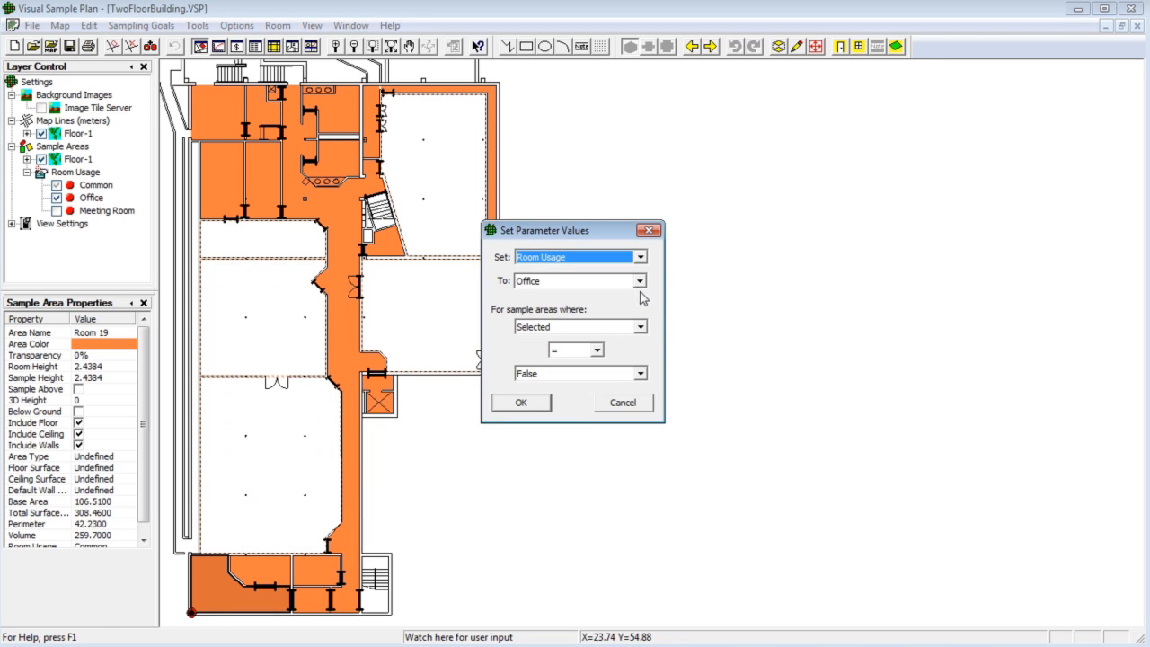
left_click(639, 282)
left_click(575, 316)
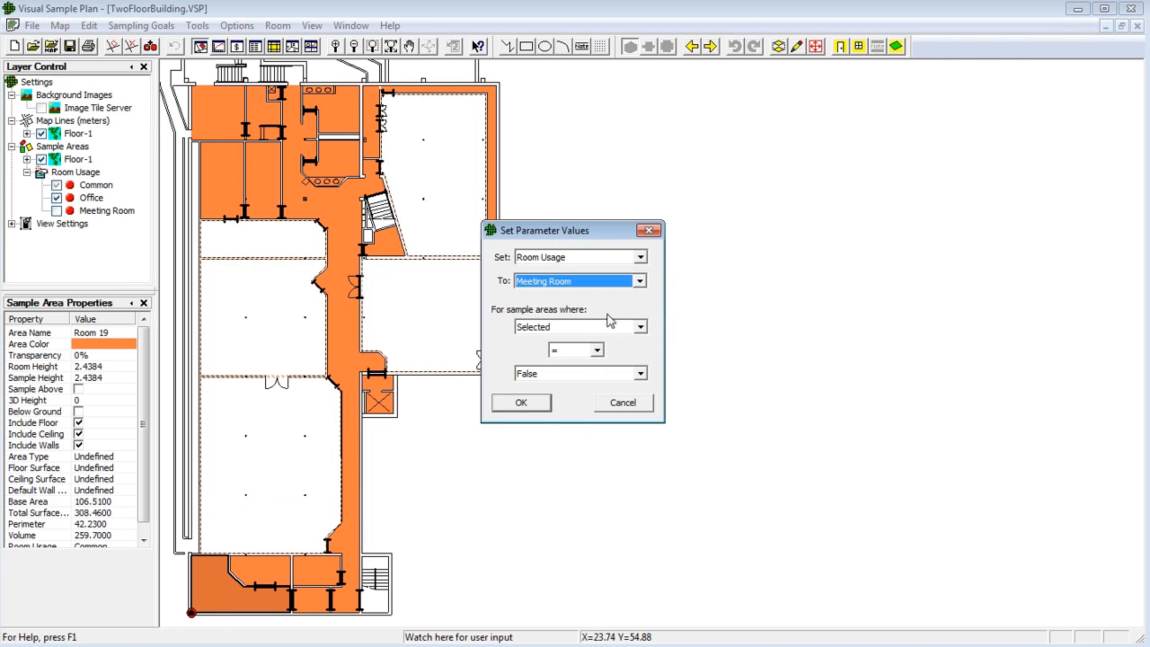
left_click(542, 405)
- Show the Meeting Room layer, colour sample areas by Room Usage with the RYG colour set, and move the legend beside the plan
left_click(57, 210)
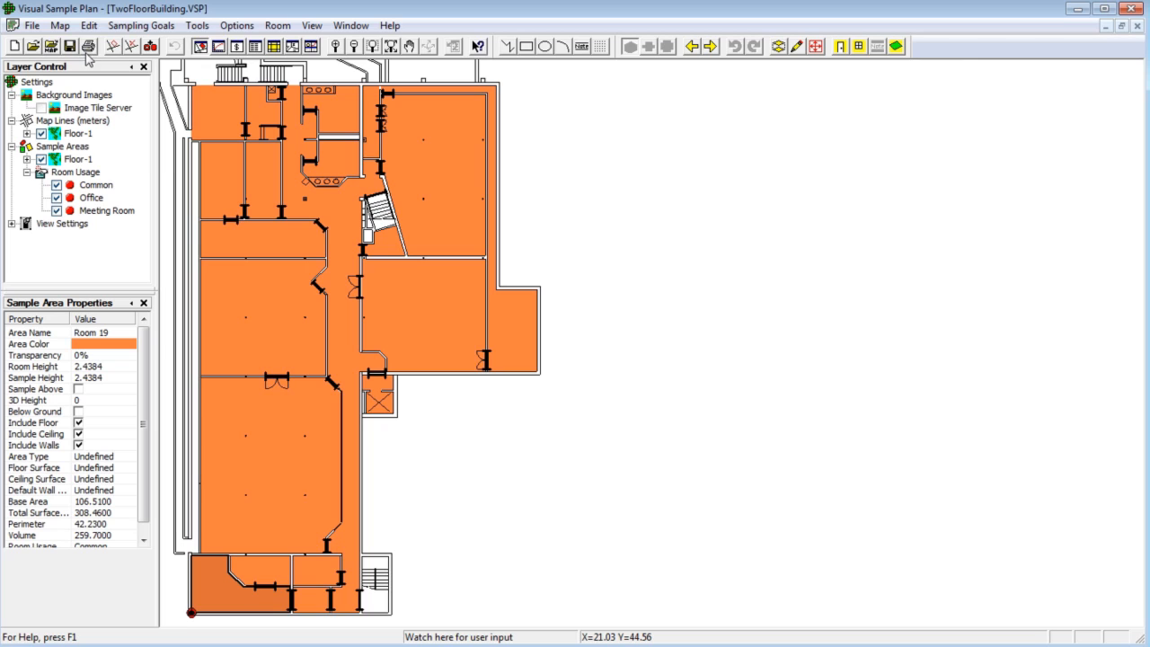
left_click(89, 25)
mouse_move(156, 109)
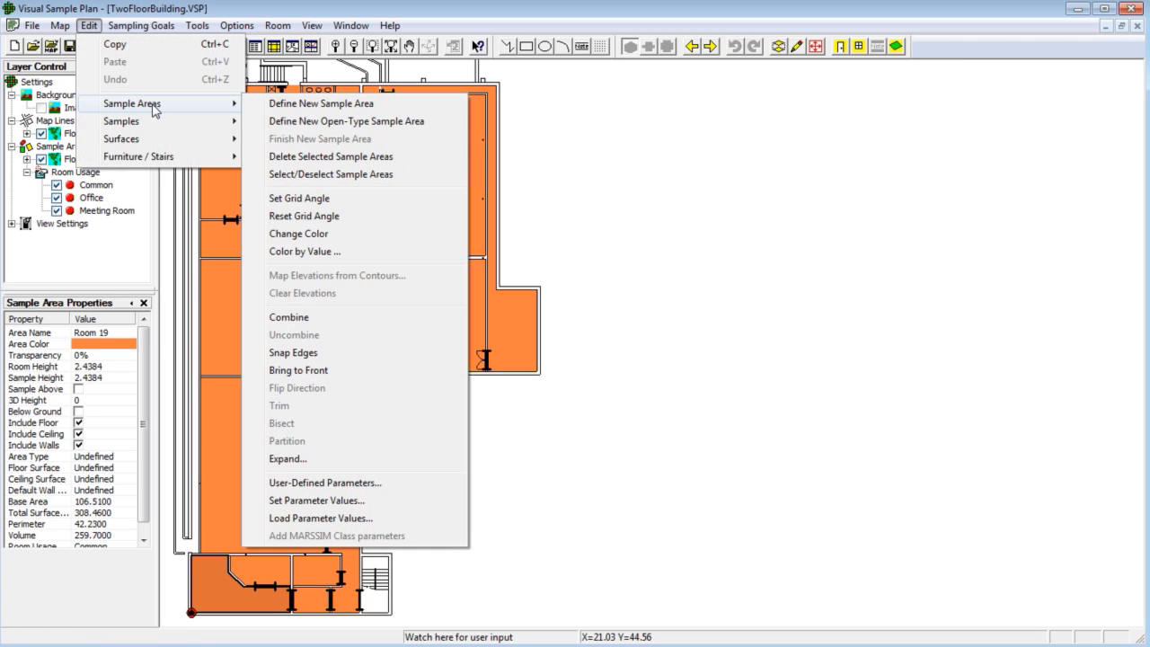
left_click(322, 254)
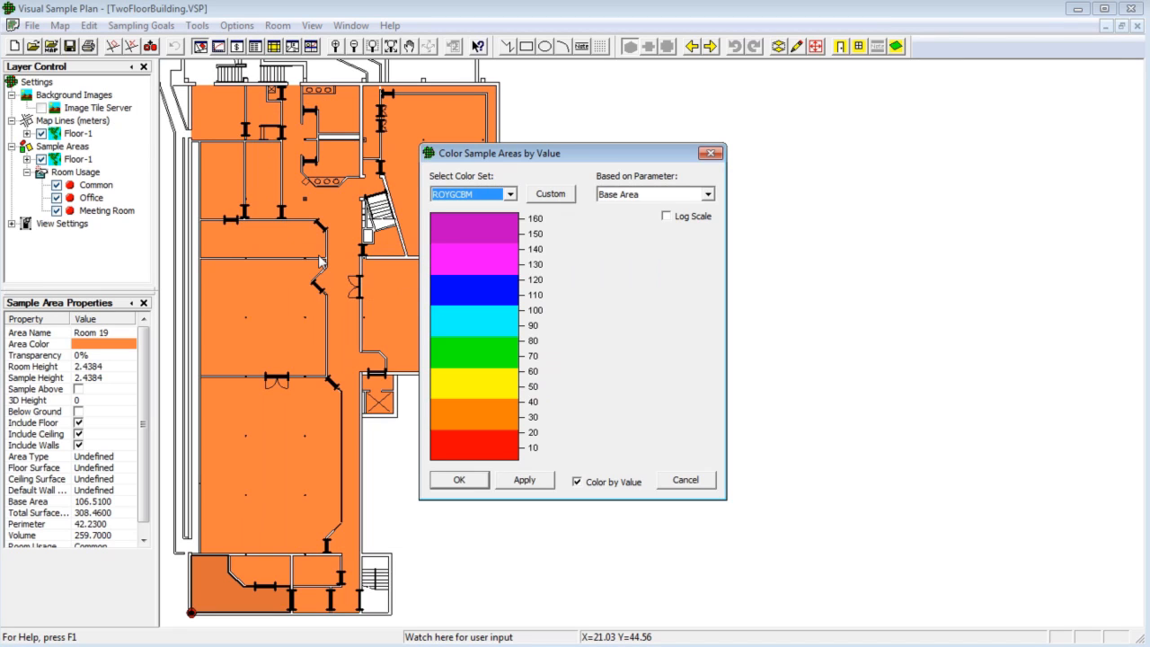
left_click(509, 194)
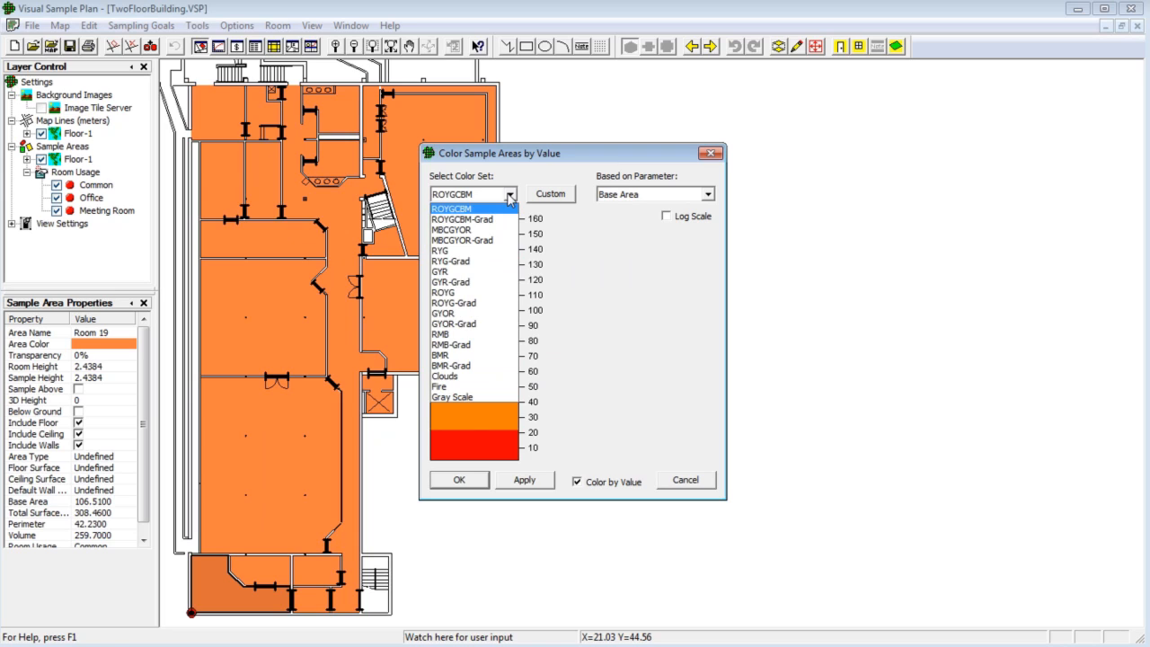
left_click(478, 250)
key("Tab")
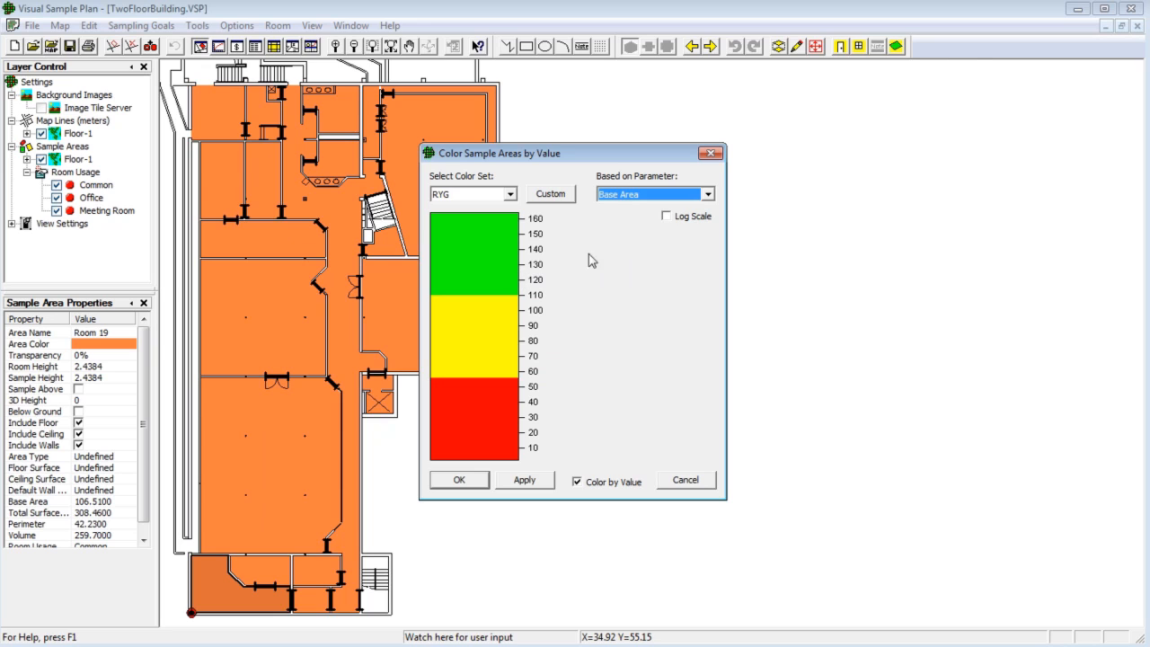
left_click(708, 194)
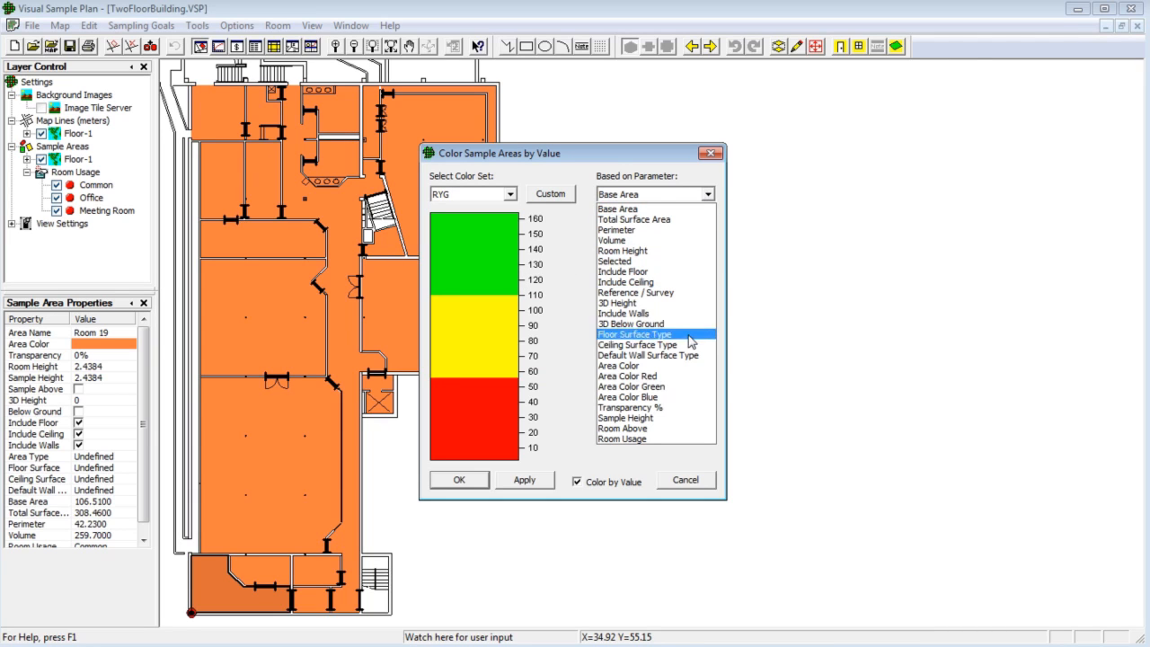
left_click(694, 440)
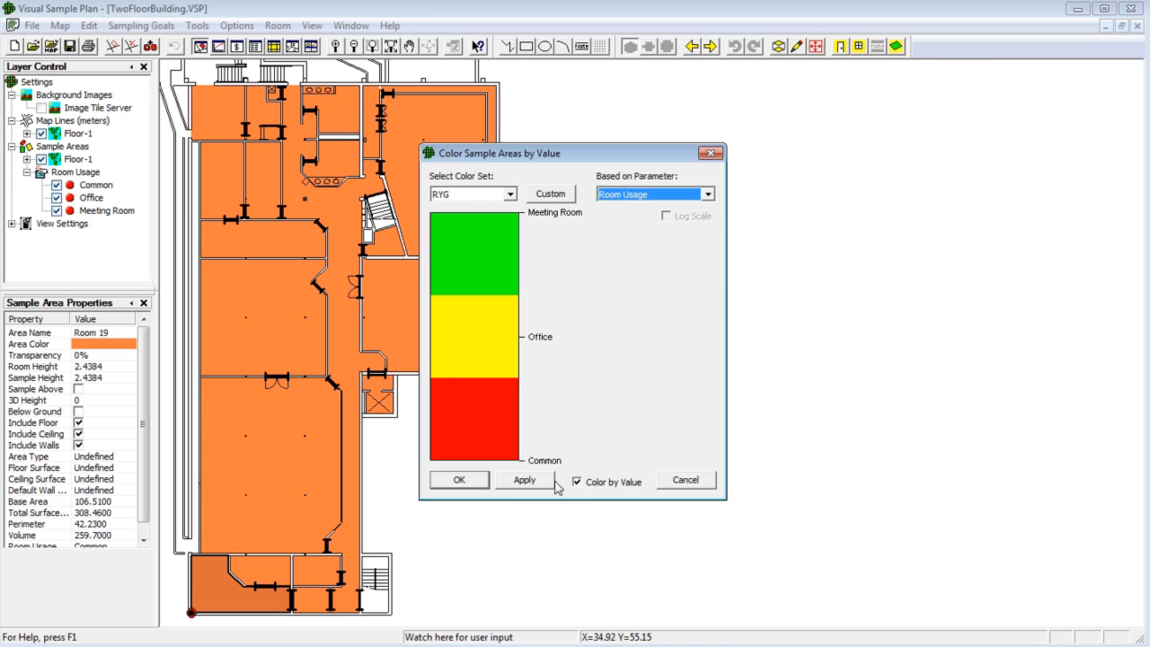
left_click(475, 486)
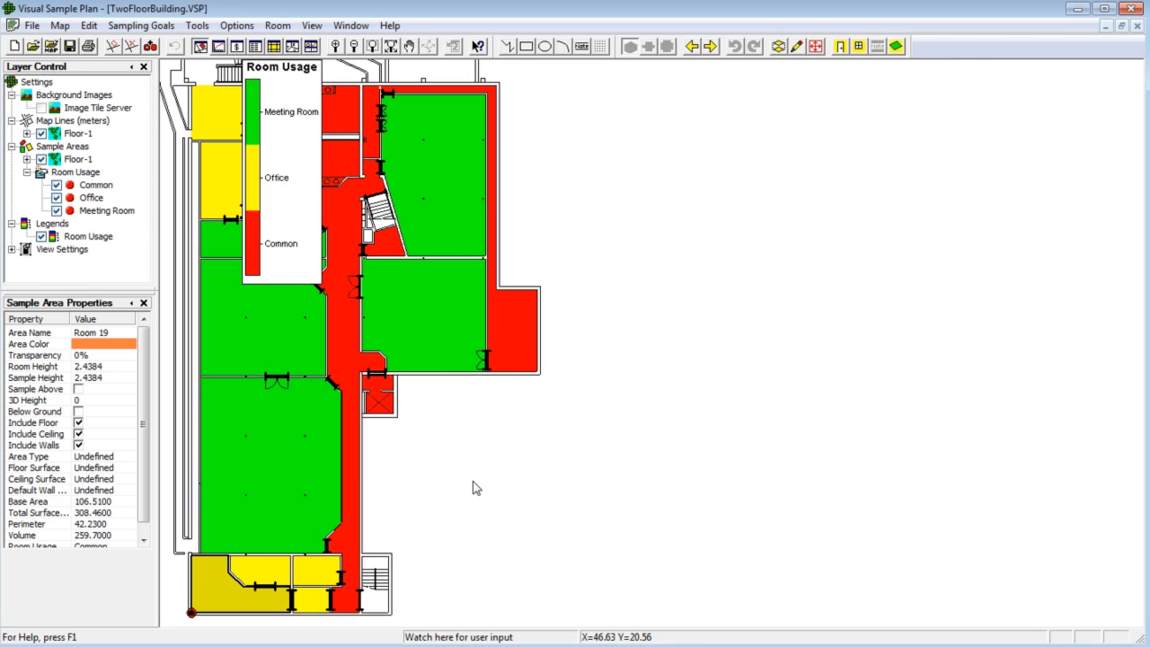
left_click_drag(279, 177, 599, 187)
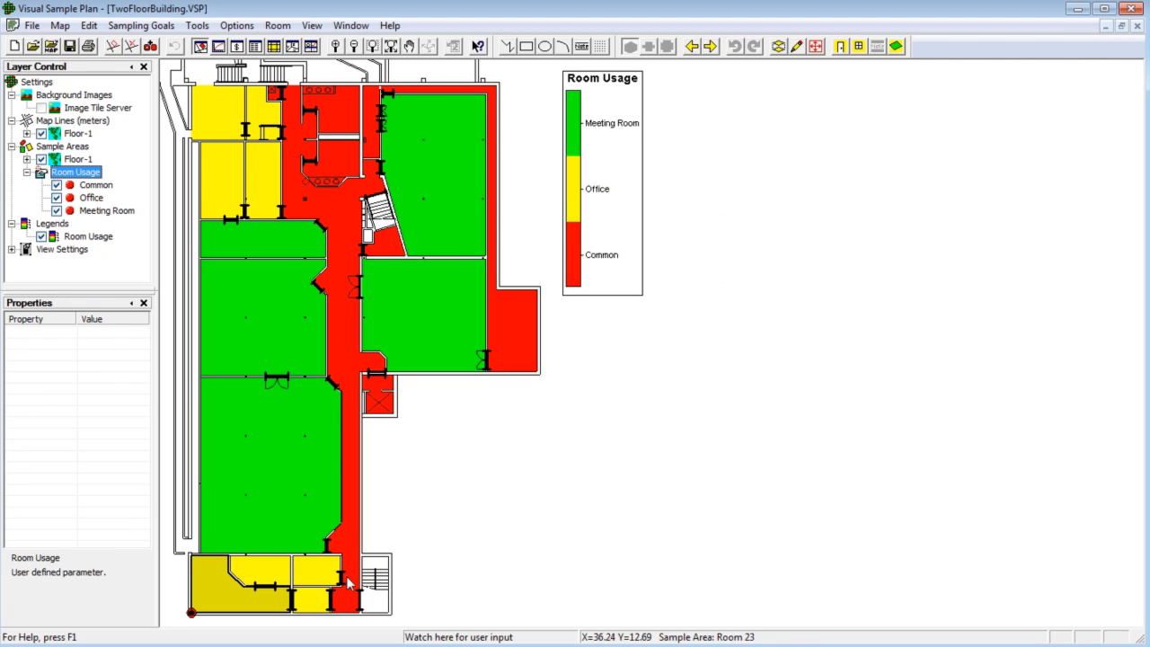
- Cycle Room 1's Room Usage through Meeting Room and Common, then set it back to Office
left_click(229, 600)
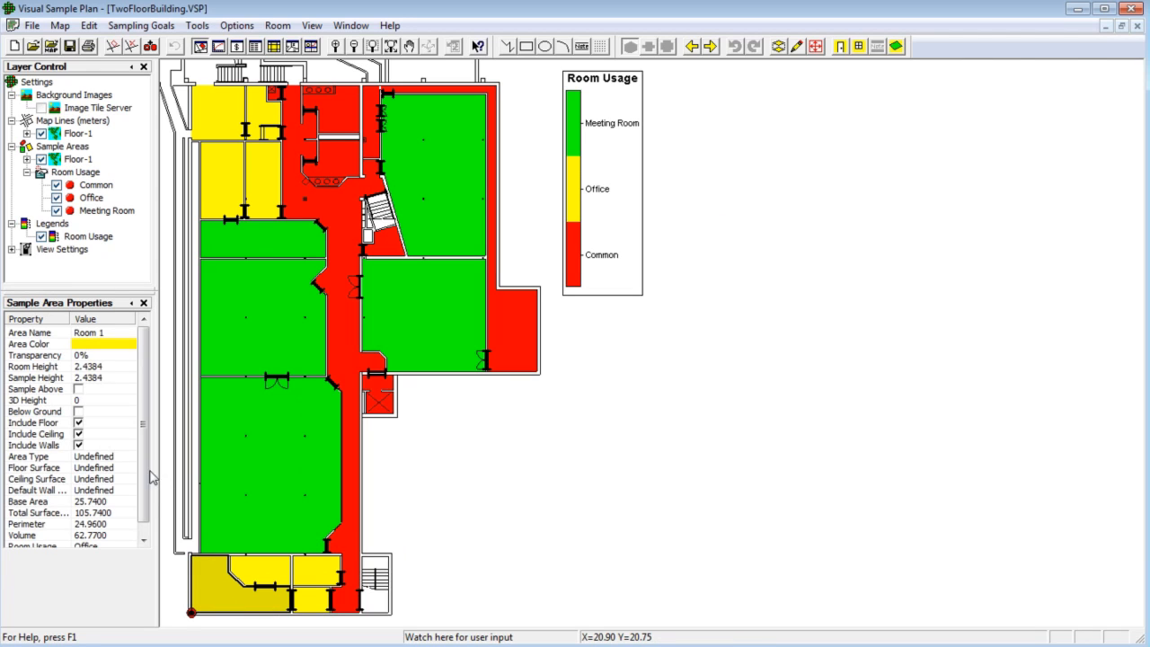
scroll(146, 499, "down", 1)
left_click(127, 540)
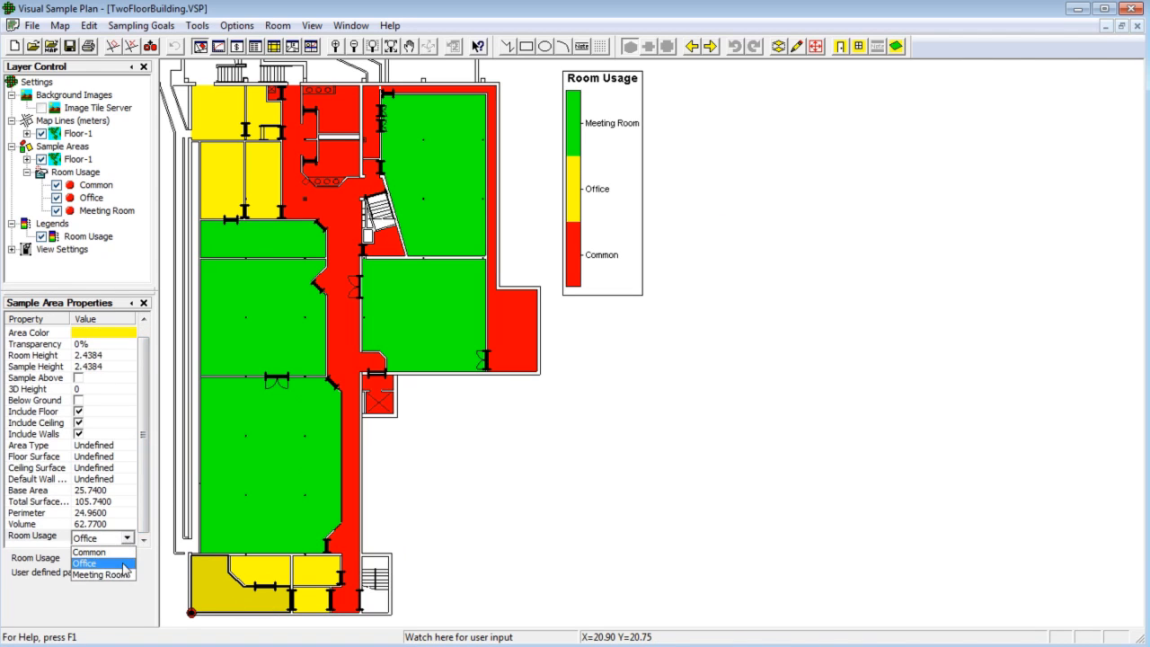
left_click(118, 576)
left_click(125, 541)
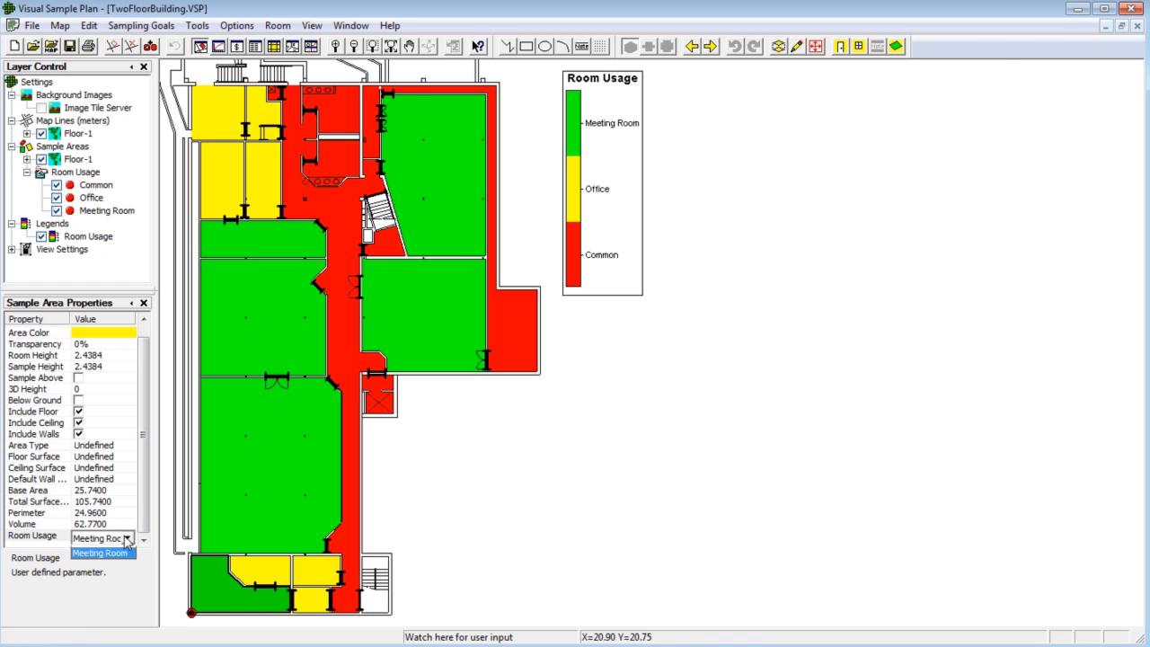
left_click(99, 550)
left_click(125, 540)
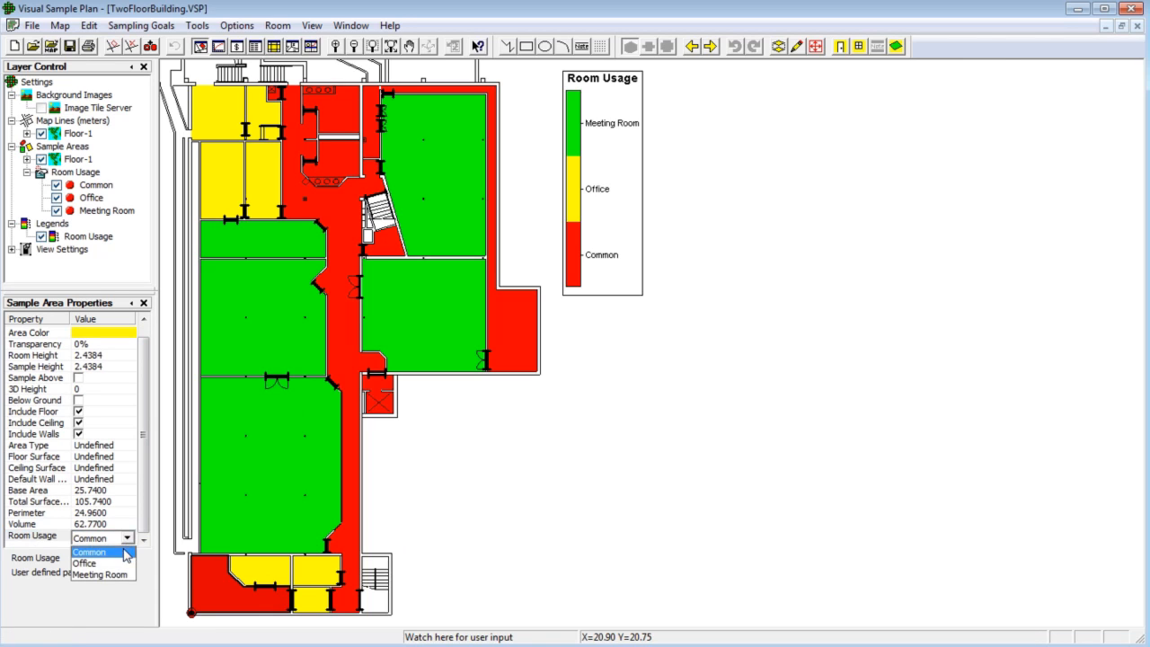
left_click(125, 564)
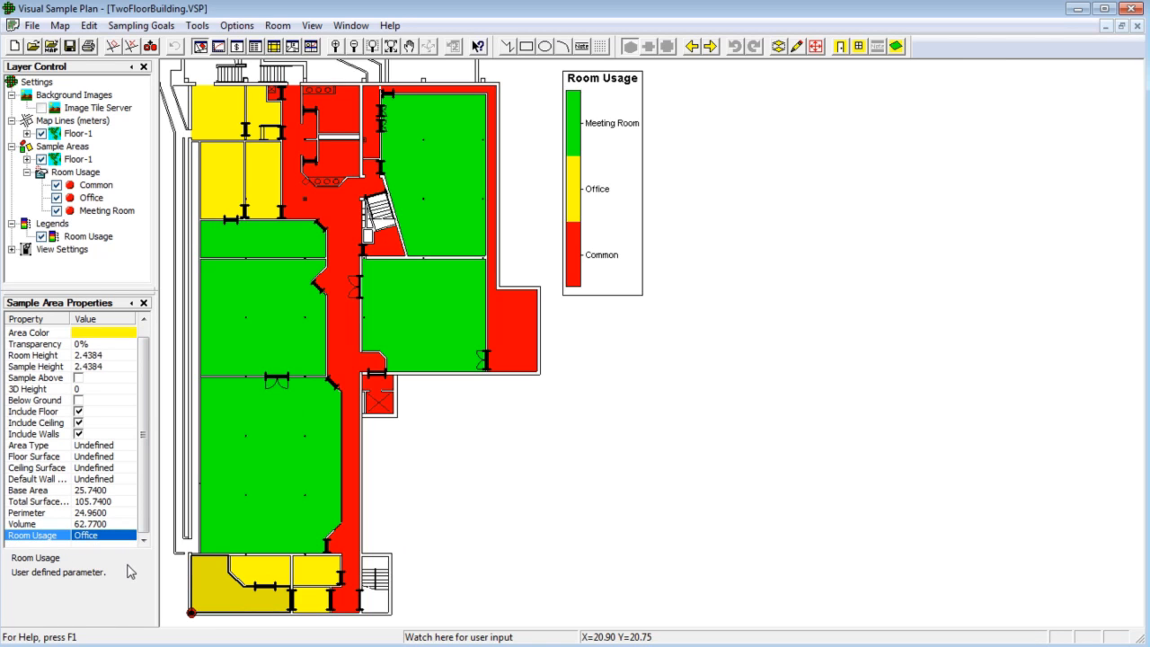